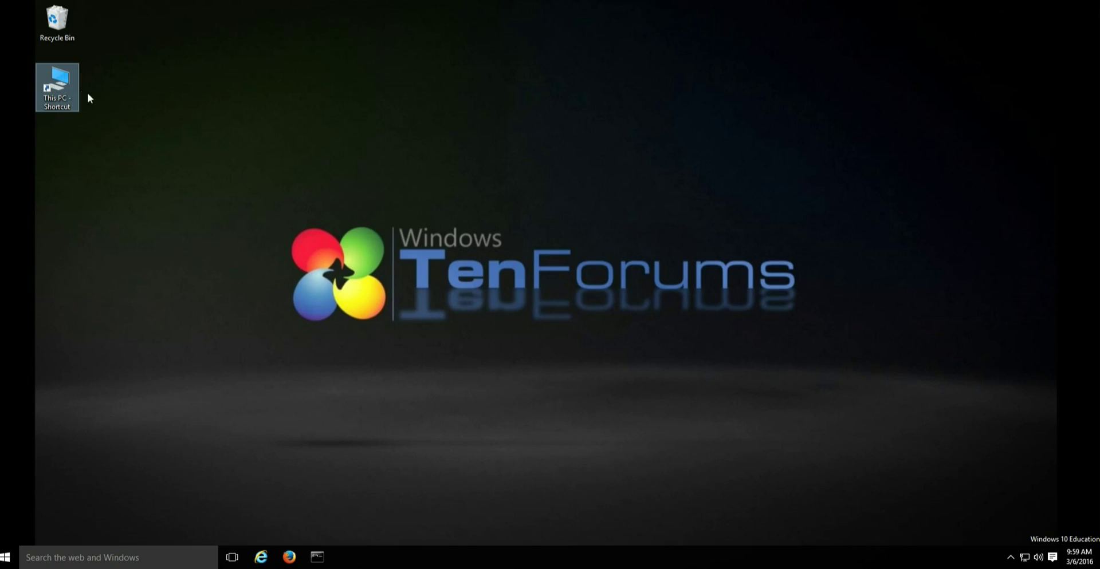
Open This PC from its desktop shortcut.
{"action": "double_click", "coordinate": [64, 87]}
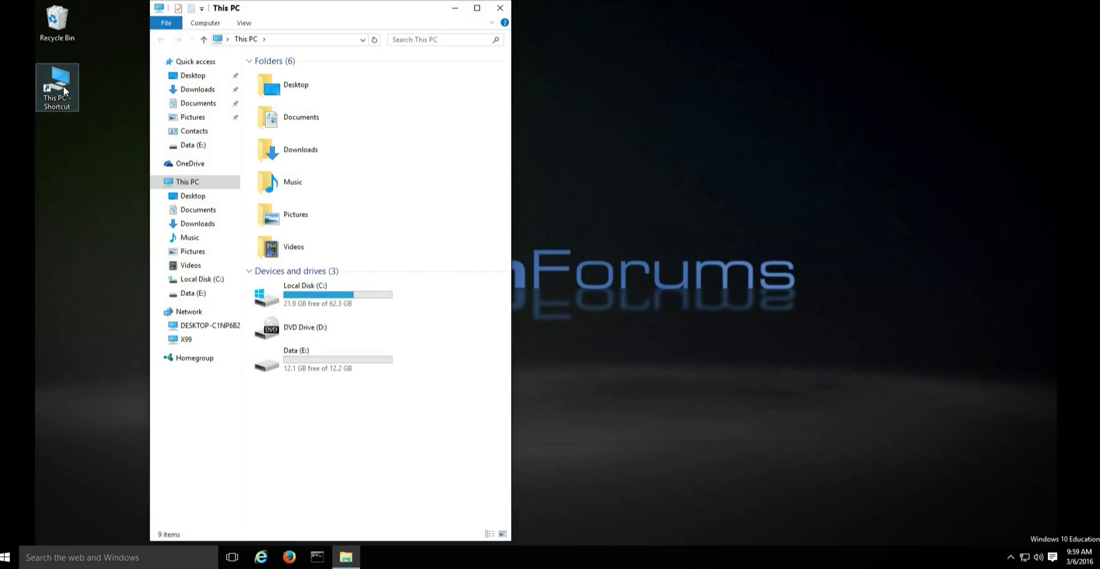
Browse to C:\Users\essenbe and move that window to the right.
{"action": "double_click", "coordinate": [288, 301]}
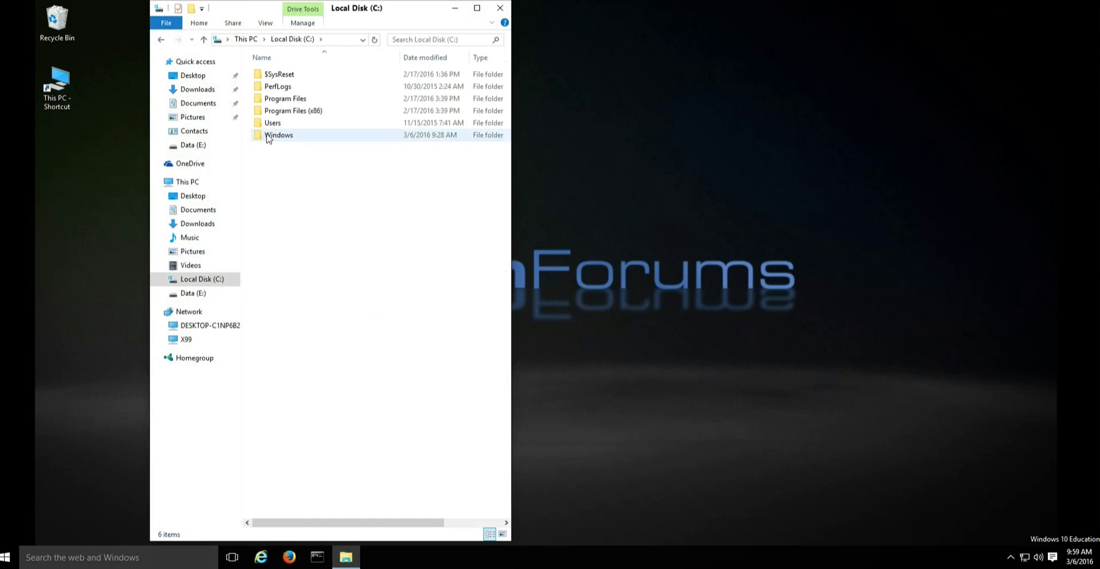
{"action": "double_click", "coordinate": [273, 124]}
{"action": "double_click", "coordinate": [276, 87]}
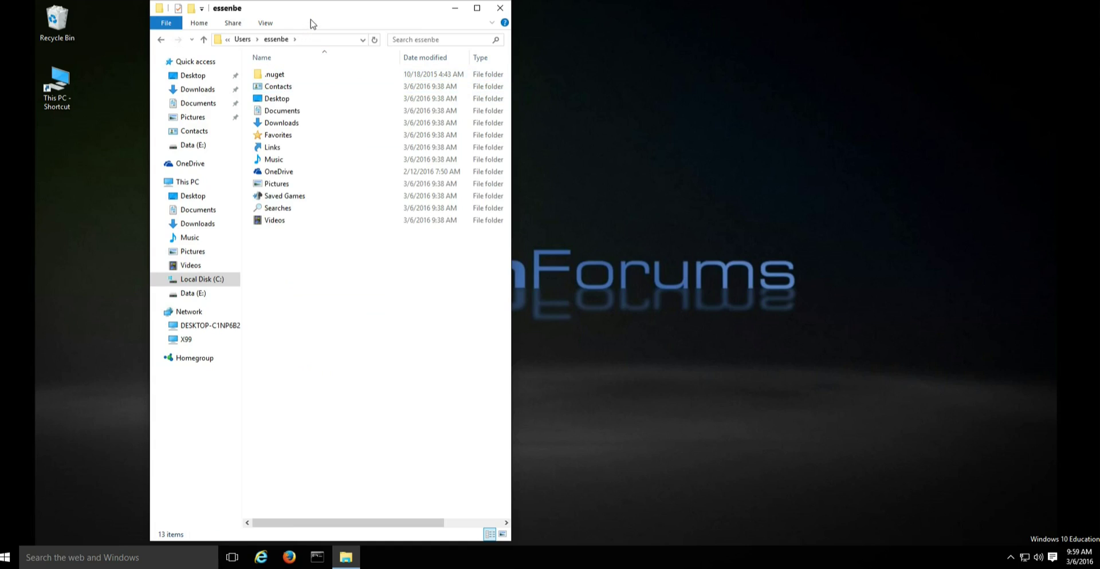
{"action": "left_click_drag", "start_coordinate": [363, 12], "coordinate": [868, 28]}
Open the empty Data (E:) drive in a second window placed beside it.
{"action": "double_click", "coordinate": [60, 86]}
{"action": "double_click", "coordinate": [803, 367]}
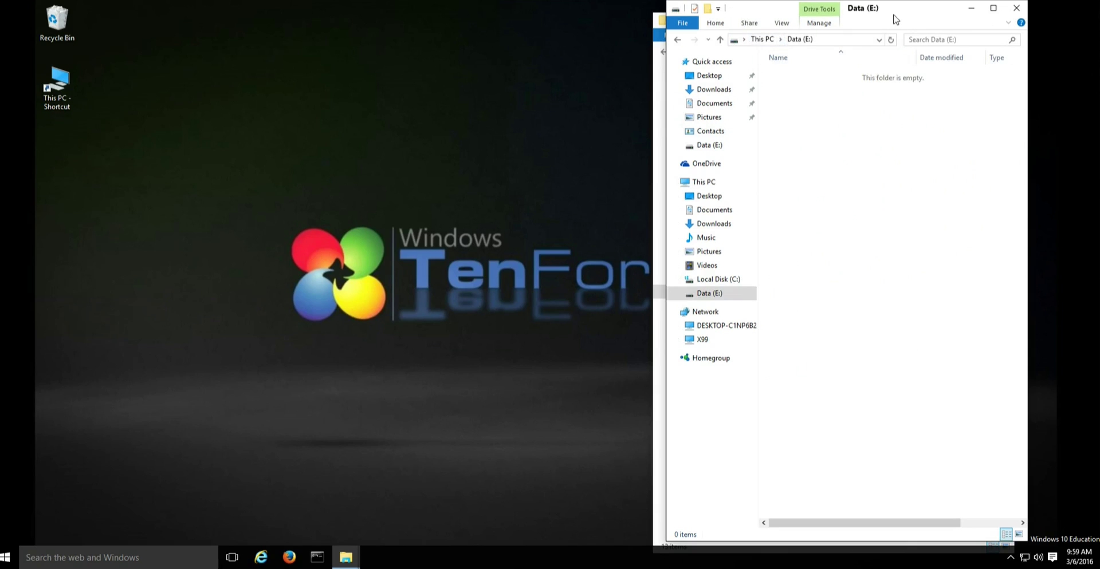
{"action": "left_click_drag", "start_coordinate": [893, 14], "coordinate": [489, 18]}
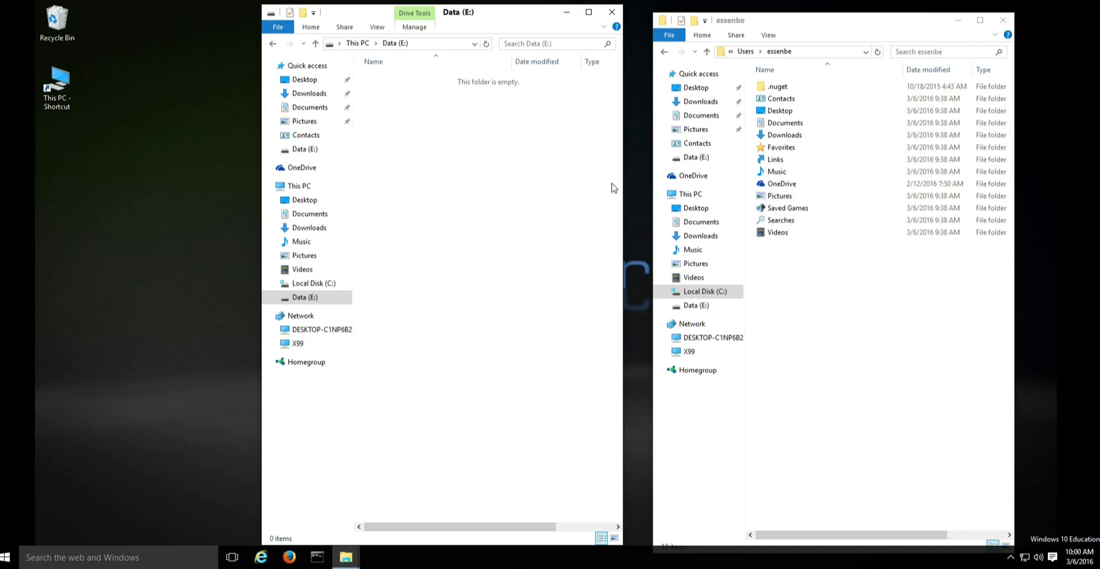
Create a Users folder on Data (E:) and open it.
{"action": "right_click", "coordinate": [401, 132]}
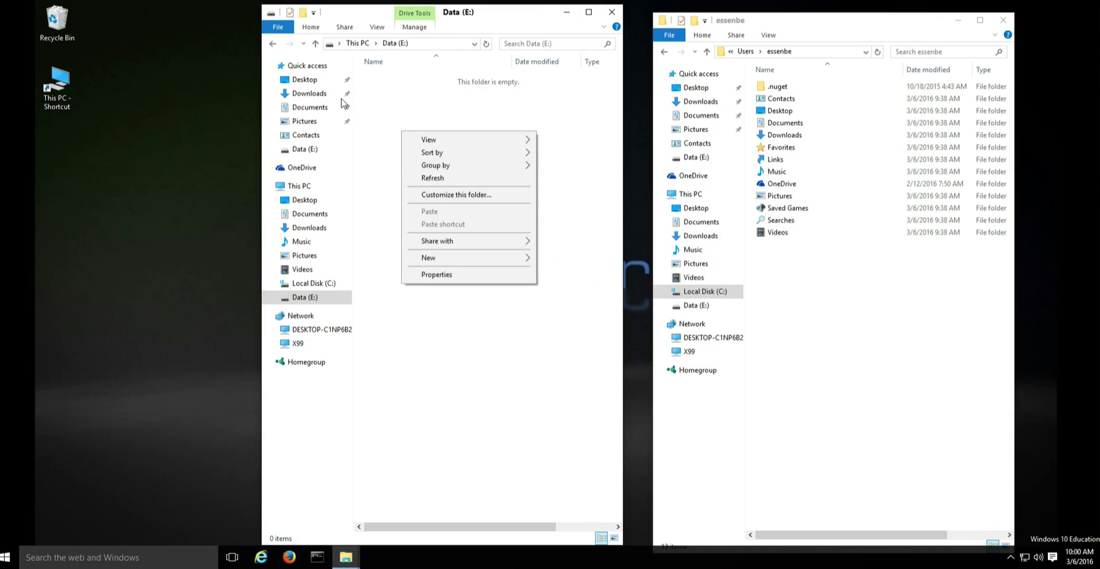
{"action": "mouse_move", "coordinate": [491, 261]}
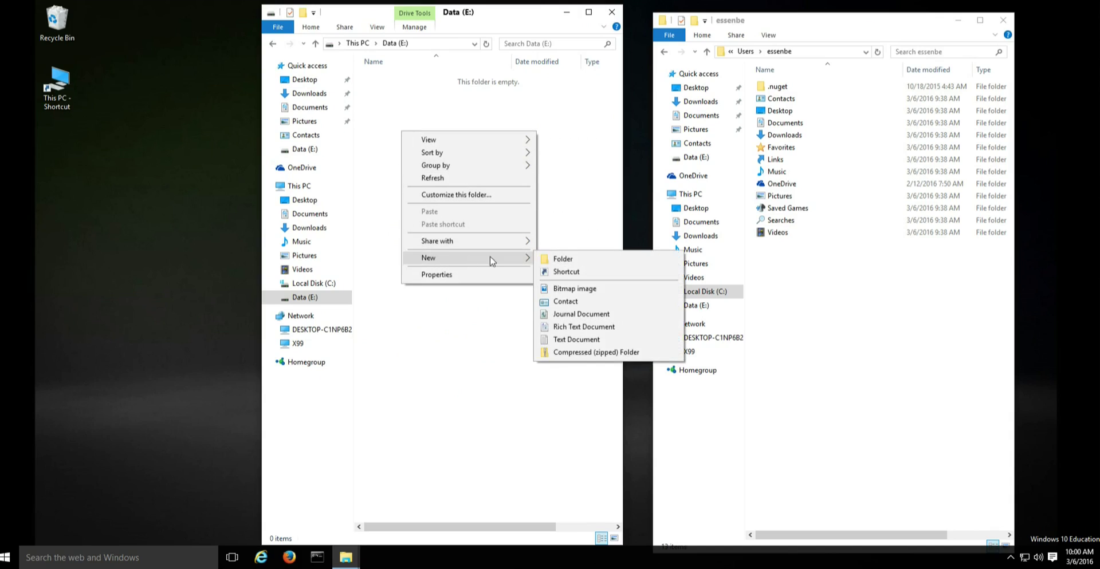
{"action": "left_click", "coordinate": [574, 259]}
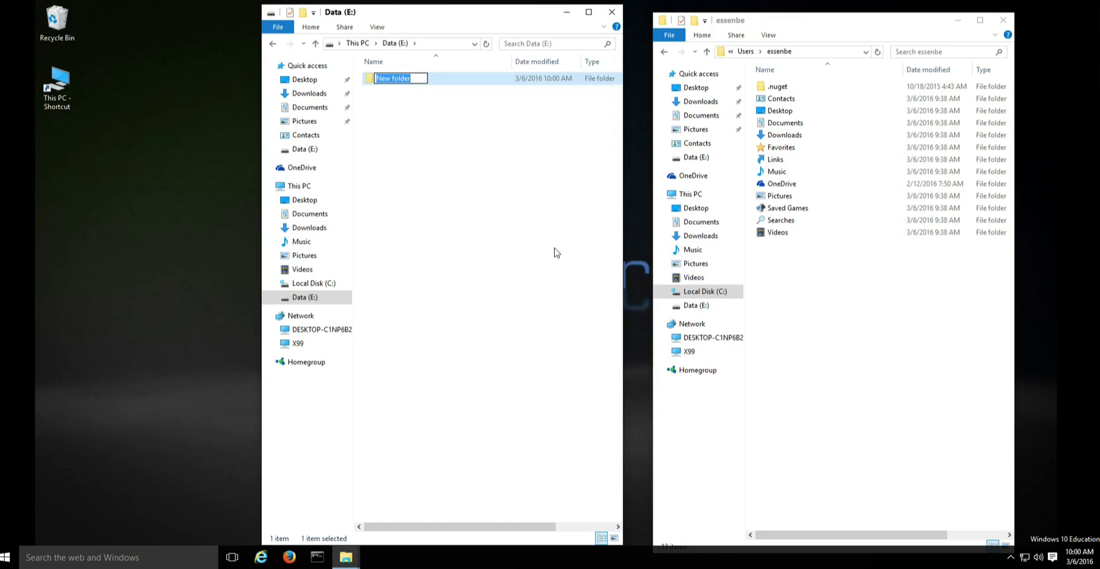
{"action": "type", "text": "Users"}
{"action": "left_click", "coordinate": [438, 192]}
{"action": "left_click", "coordinate": [387, 83]}
{"action": "double_click", "coordinate": [386, 86]}
Inside Users, create and open an essenbe folder, then start naming a Contacts folder.
{"action": "left_click", "coordinate": [303, 12]}
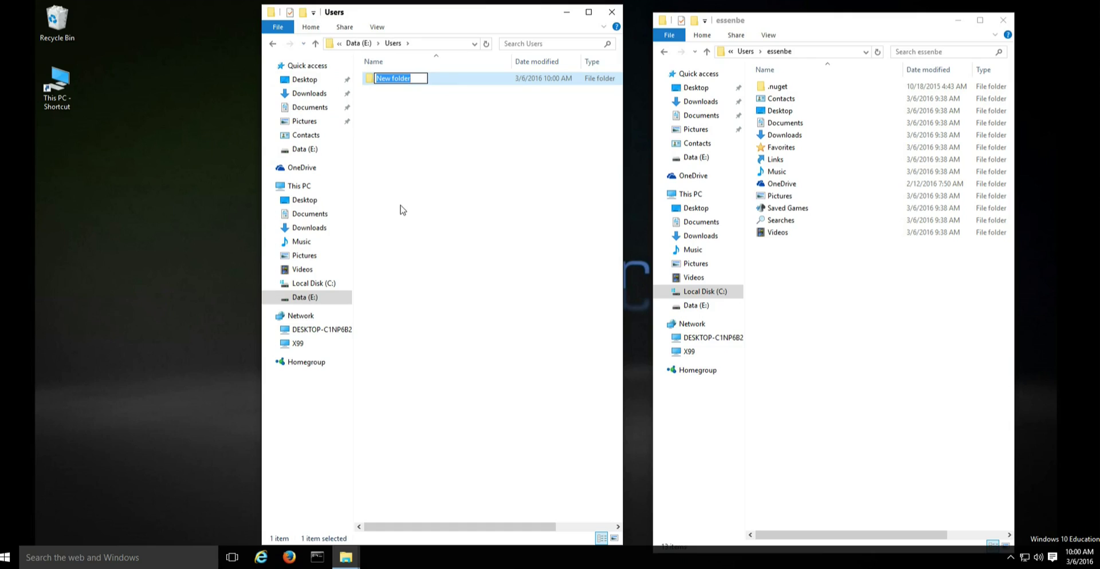
{"action": "type", "text": "essenbe"}
{"action": "left_click", "coordinate": [403, 210]}
{"action": "left_click", "coordinate": [377, 81]}
{"action": "double_click", "coordinate": [377, 82]}
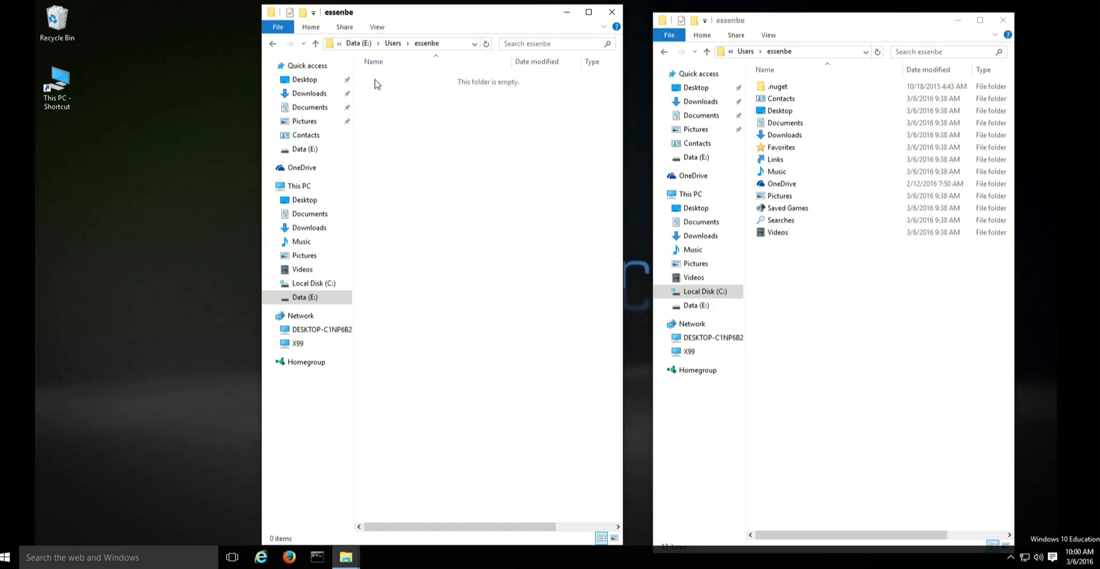
{"action": "left_click", "coordinate": [305, 12]}
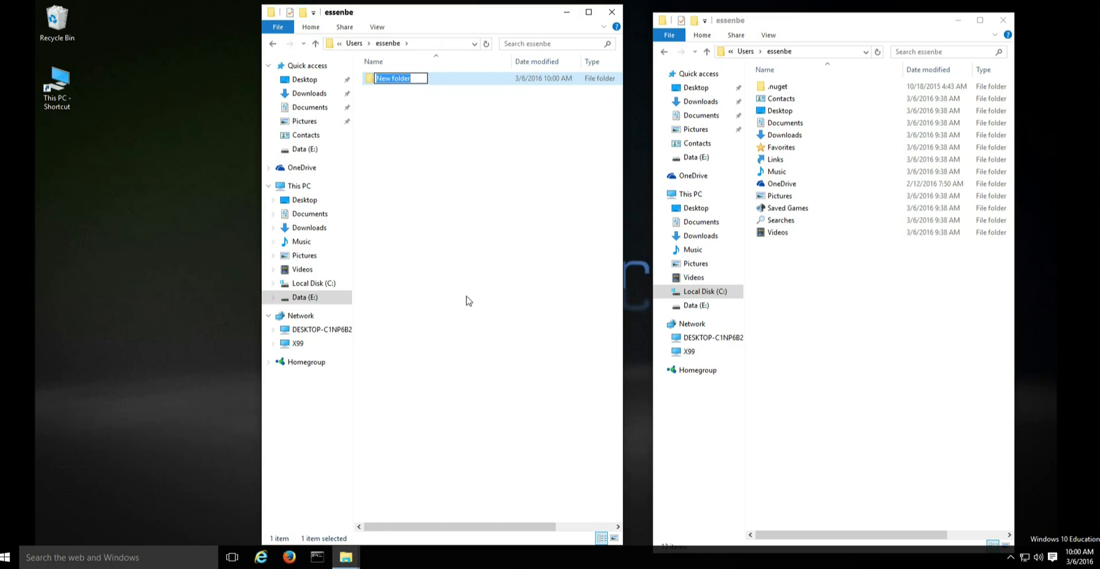
{"action": "type", "text": "Contacts"}
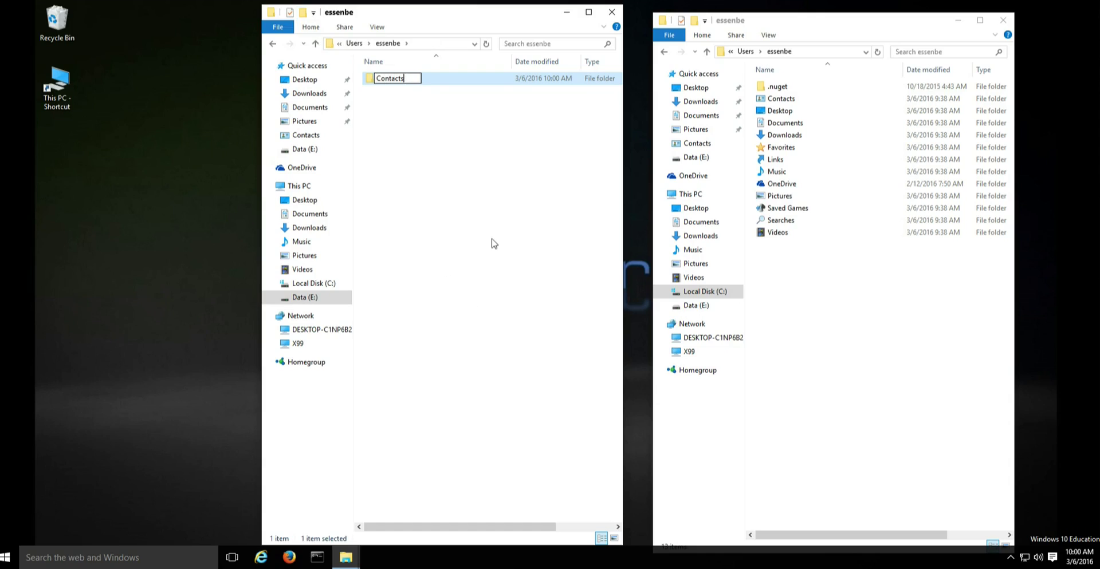
Finish the Contacts folder, add Desktop, and start a Documents folder in E:\Users\essenbe.
{"action": "left_click", "coordinate": [464, 189]}
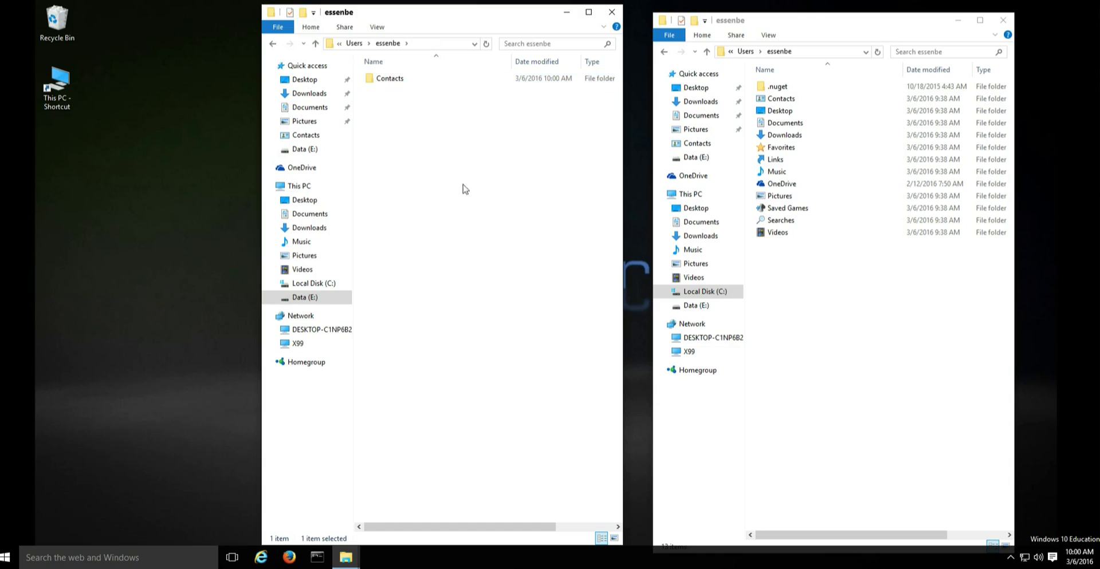
{"action": "left_click", "coordinate": [302, 12]}
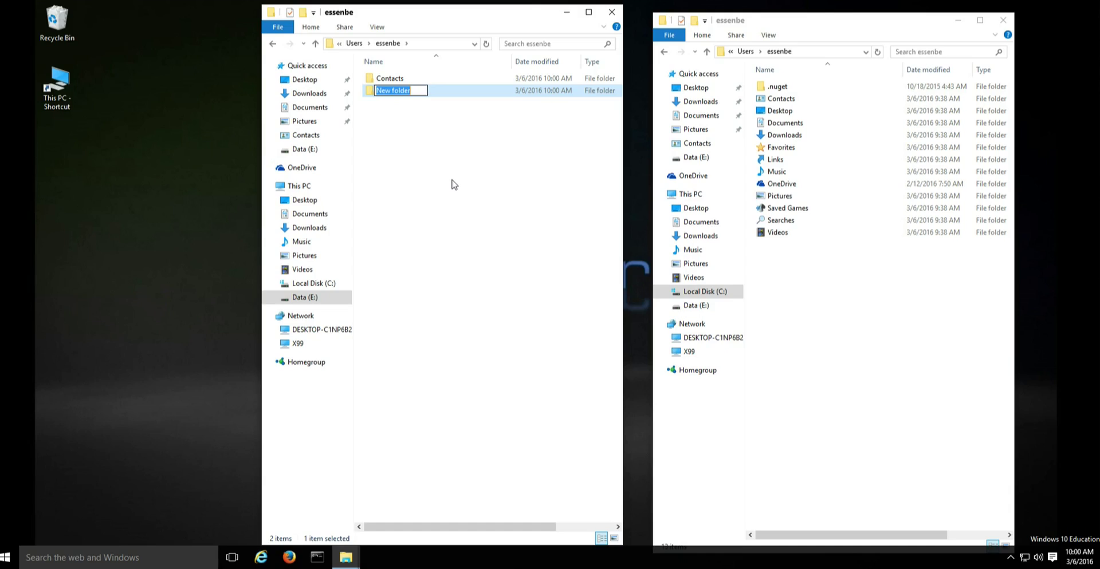
{"action": "type", "text": "Desktop"}
{"action": "left_click", "coordinate": [432, 157]}
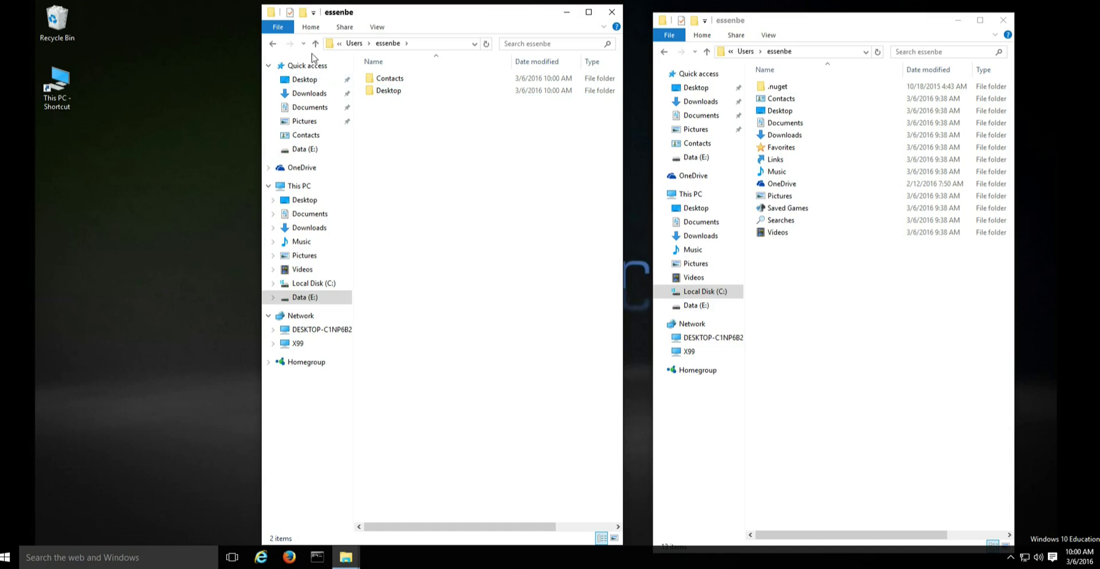
{"action": "left_click", "coordinate": [303, 13]}
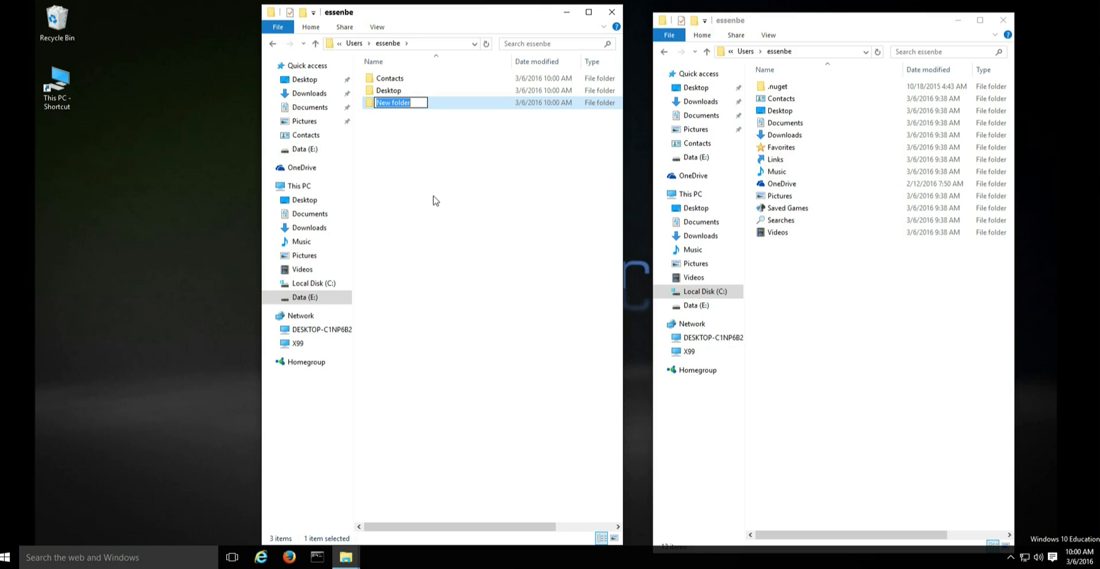
{"action": "type", "text": "Docu"}
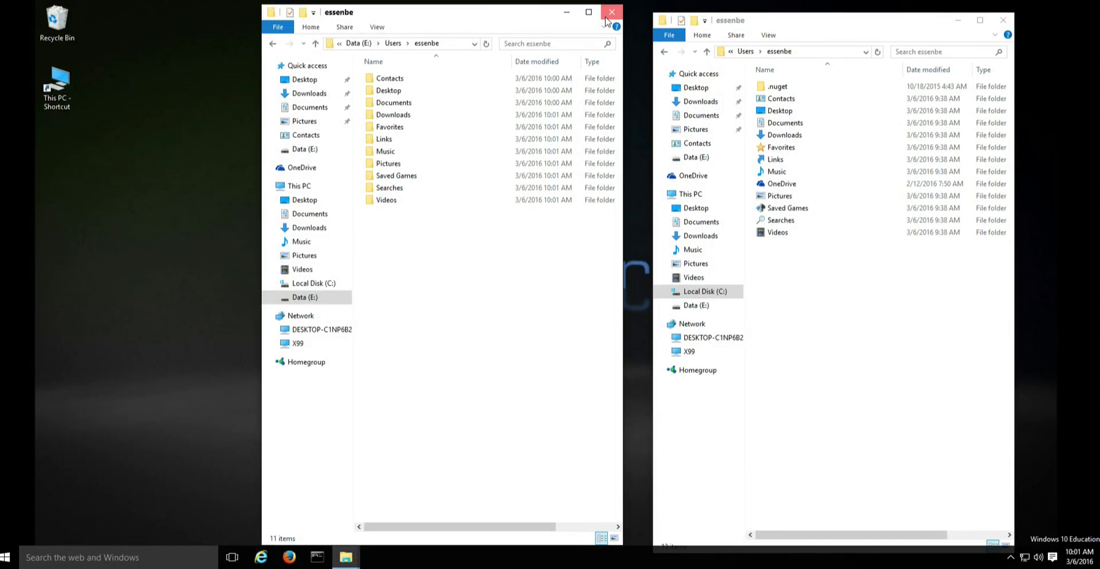
Close the E: window and open the Contacts folder's Location properties to move it.
{"action": "left_click", "coordinate": [611, 12]}
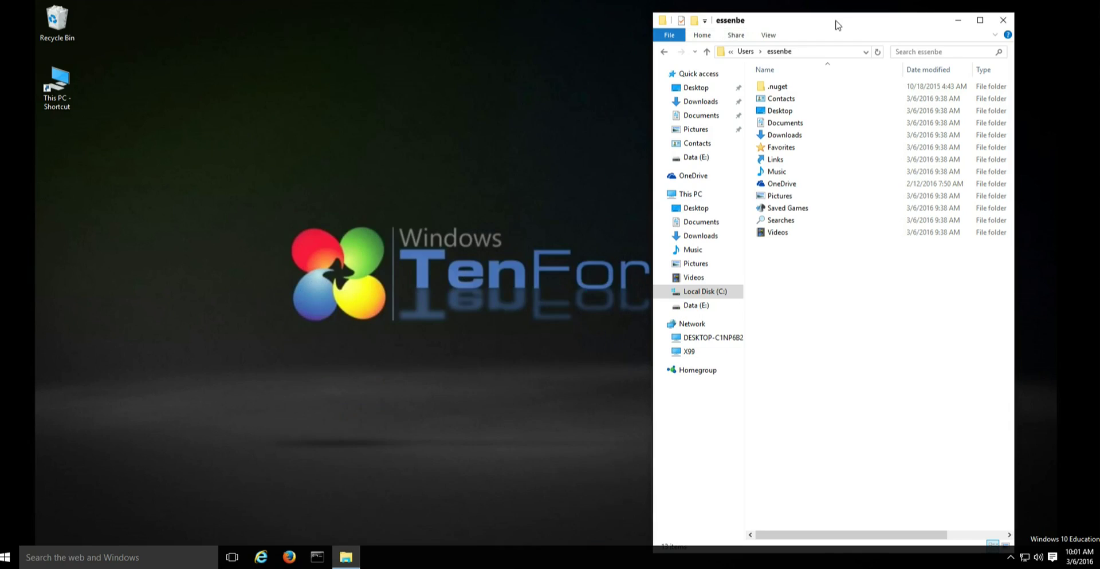
{"action": "left_click_drag", "start_coordinate": [839, 27], "coordinate": [575, 26]}
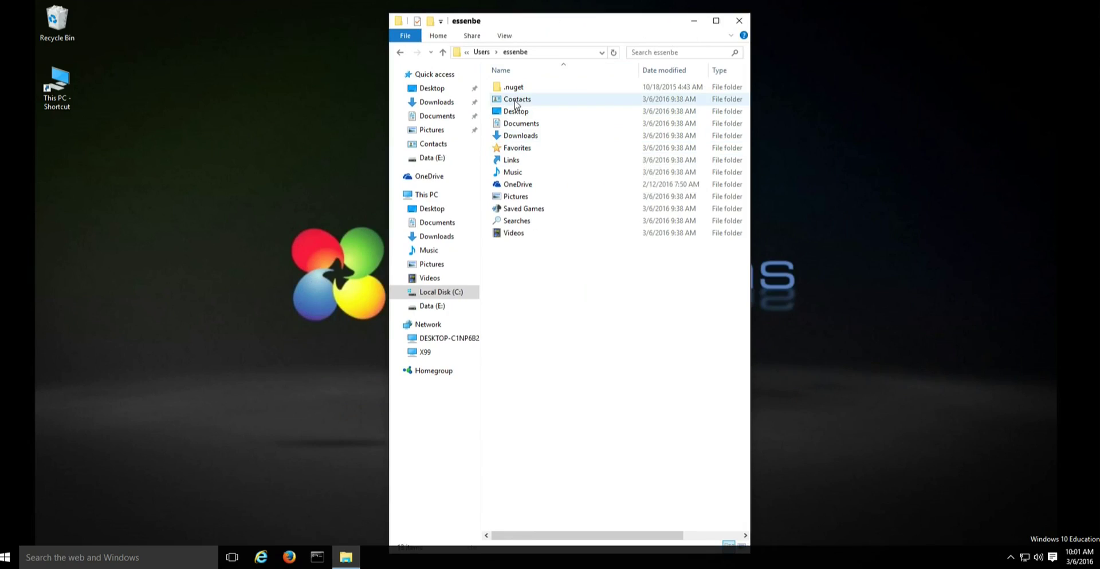
{"action": "left_click", "coordinate": [517, 101]}
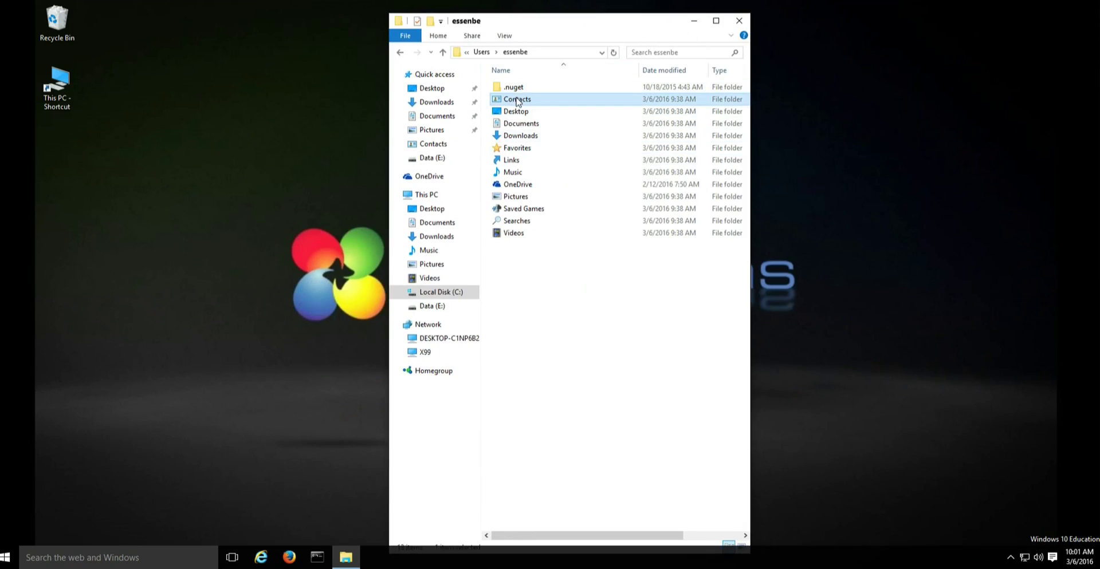
{"action": "right_click", "coordinate": [517, 103]}
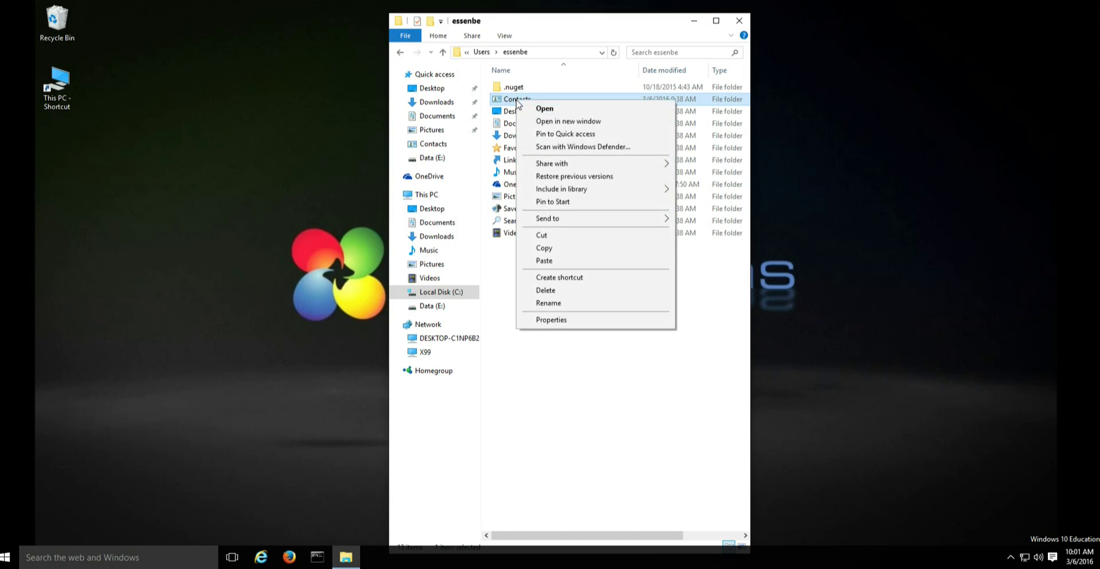
{"action": "left_click", "coordinate": [551, 320]}
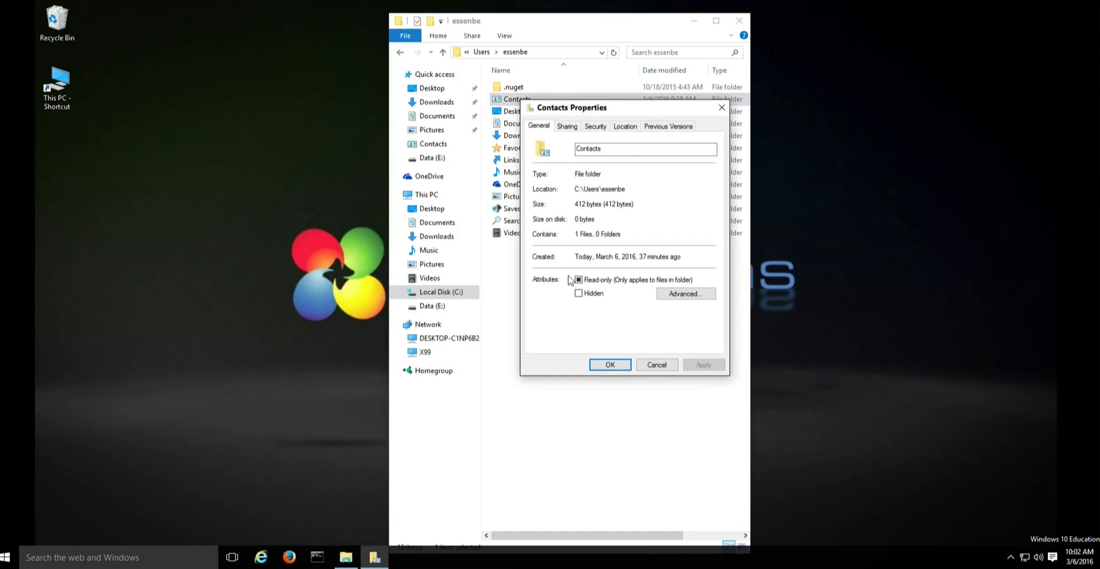
{"action": "left_click", "coordinate": [625, 126]}
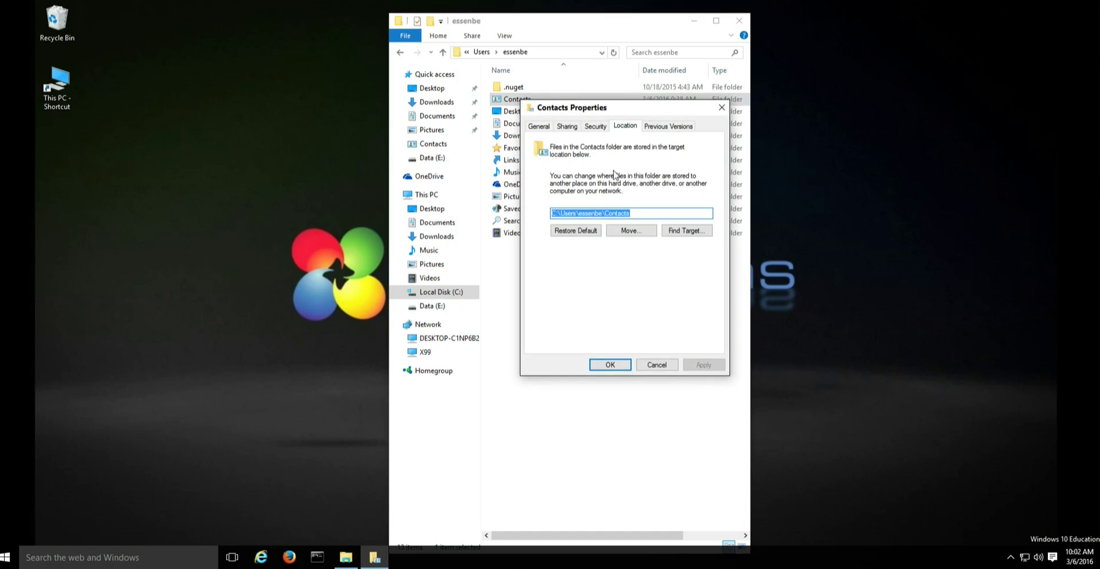
{"action": "left_click", "coordinate": [629, 231]}
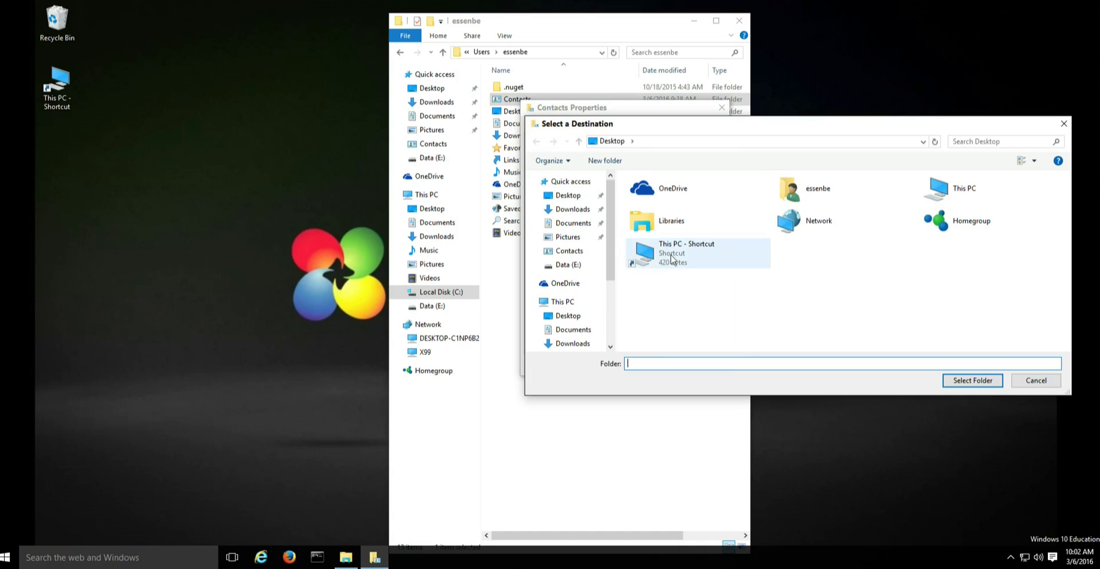
Set Contacts' location to E:\Users\essenbe\Contacts and move its existing files there.
{"action": "double_click", "coordinate": [672, 259]}
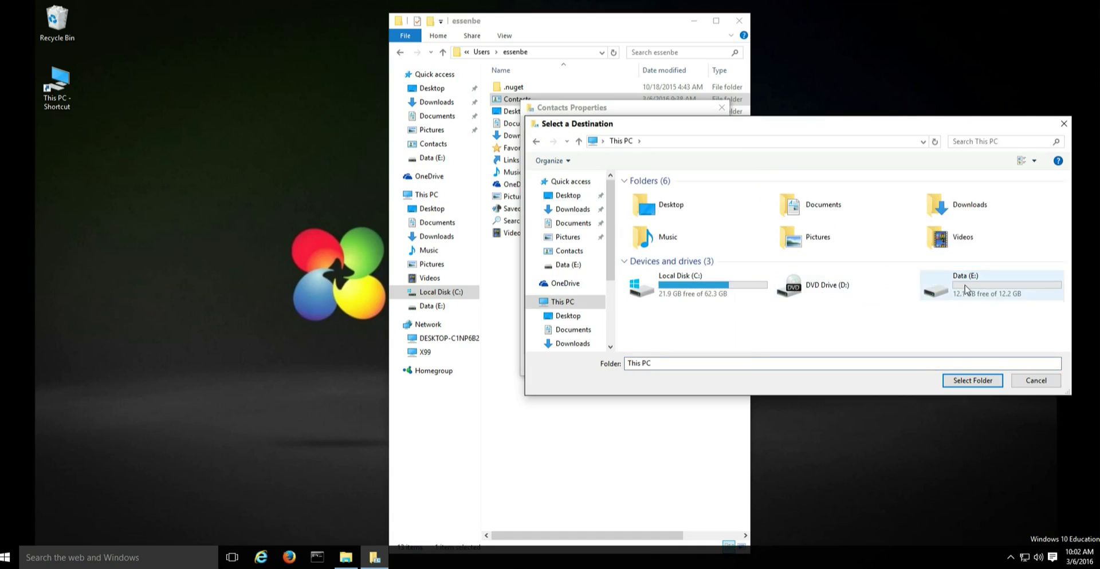
{"action": "double_click", "coordinate": [966, 289]}
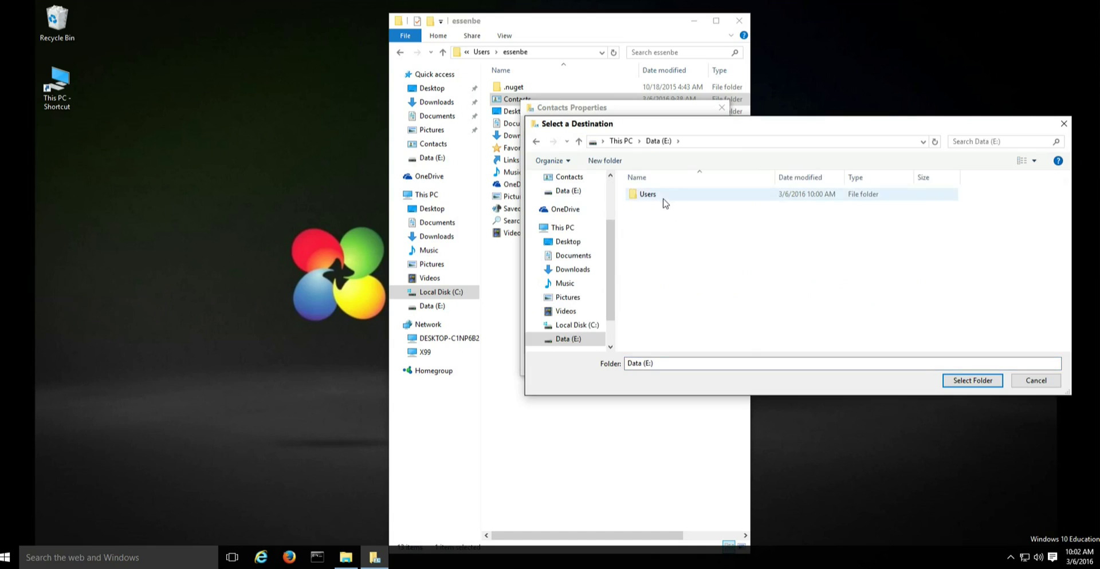
{"action": "double_click", "coordinate": [664, 202]}
{"action": "double_click", "coordinate": [662, 200]}
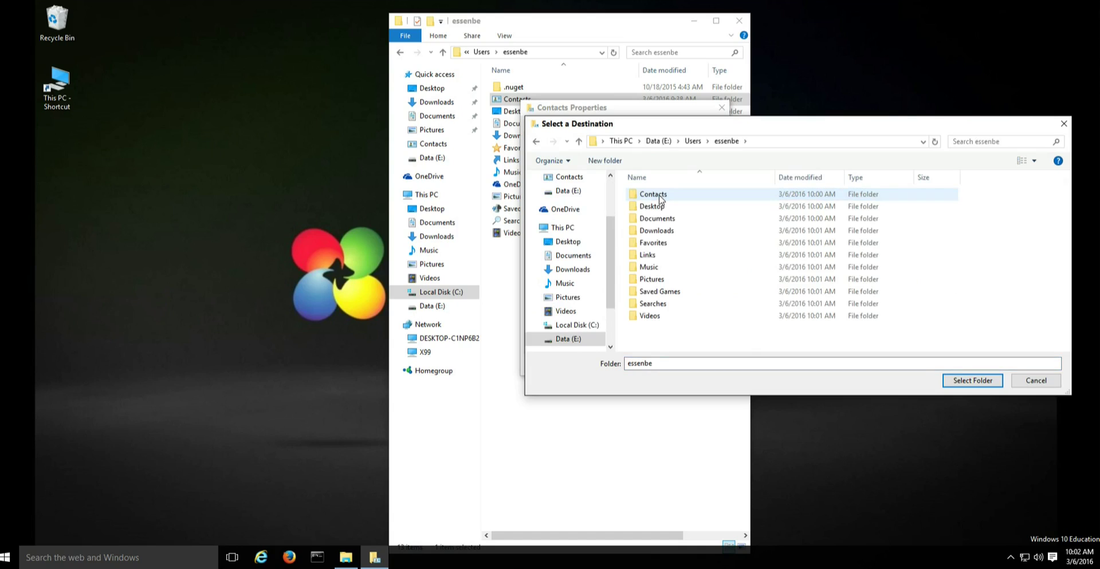
{"action": "left_click", "coordinate": [661, 196]}
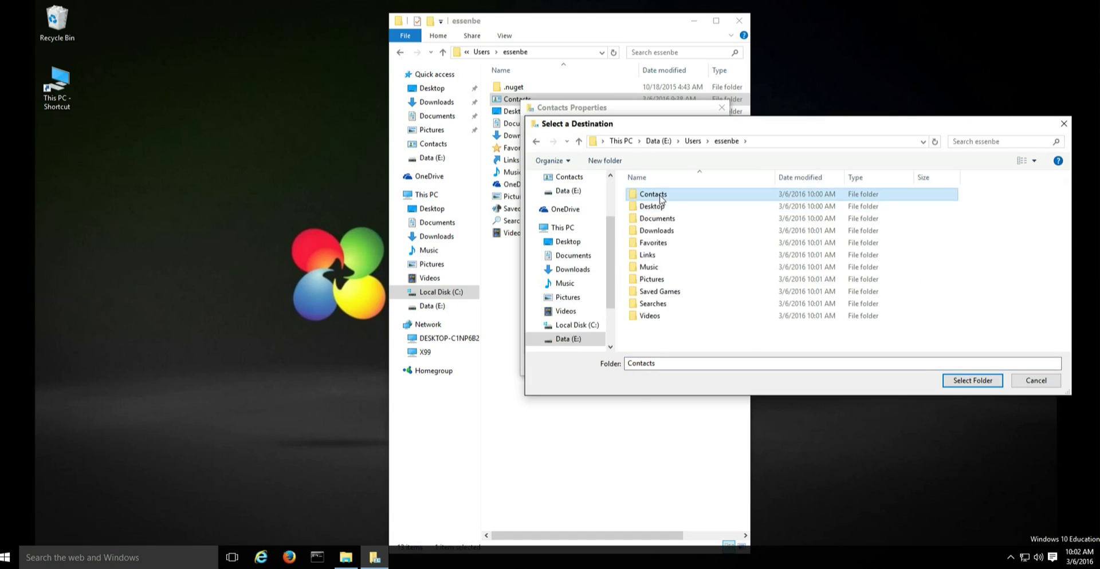
{"action": "left_click", "coordinate": [971, 381]}
{"action": "left_click", "coordinate": [719, 369]}
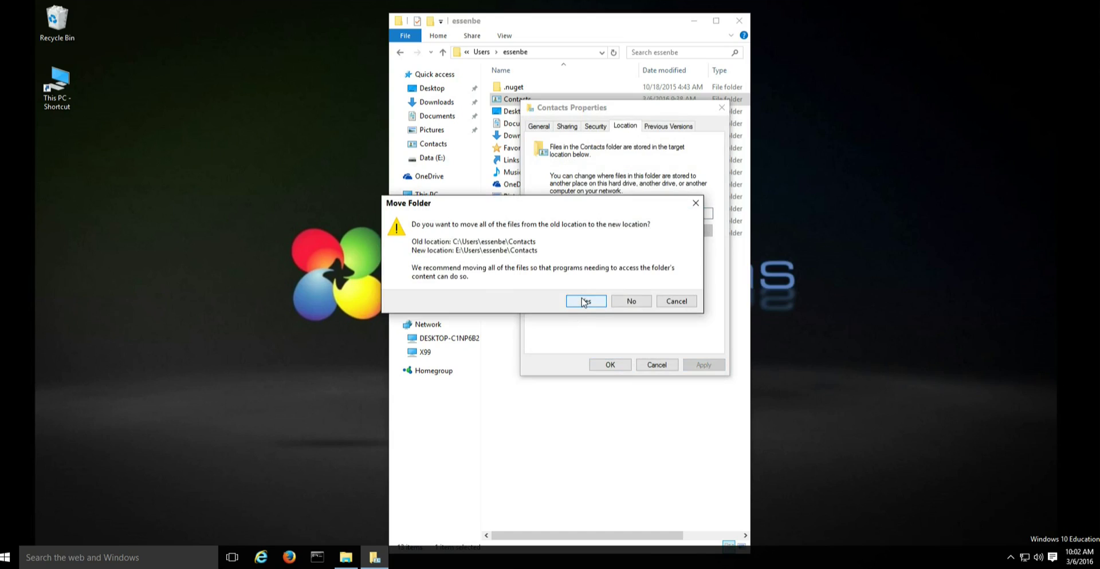
{"action": "left_click", "coordinate": [584, 302]}
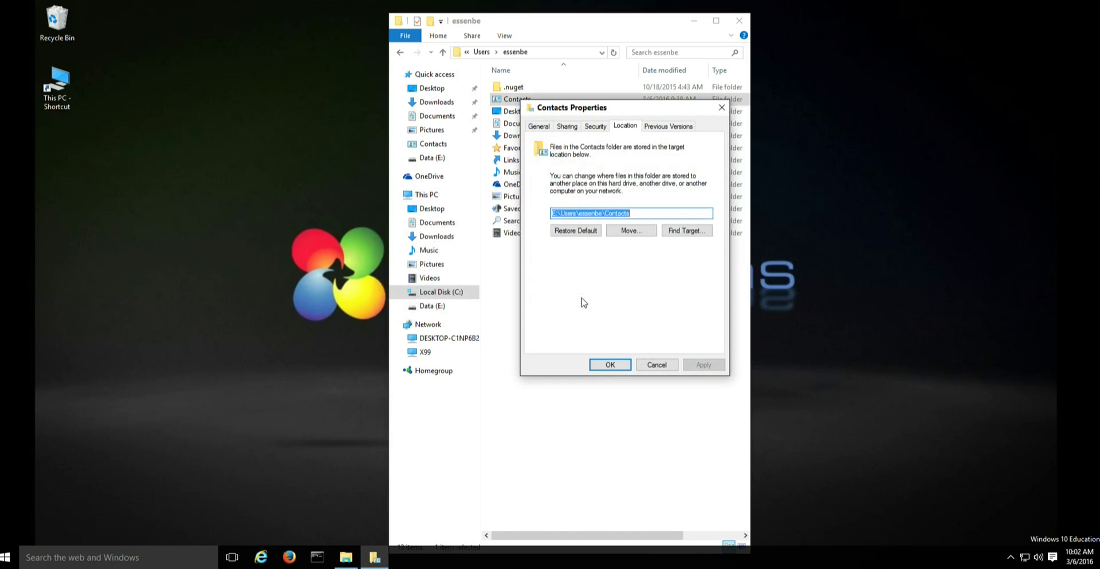
{"action": "left_click", "coordinate": [610, 365]}
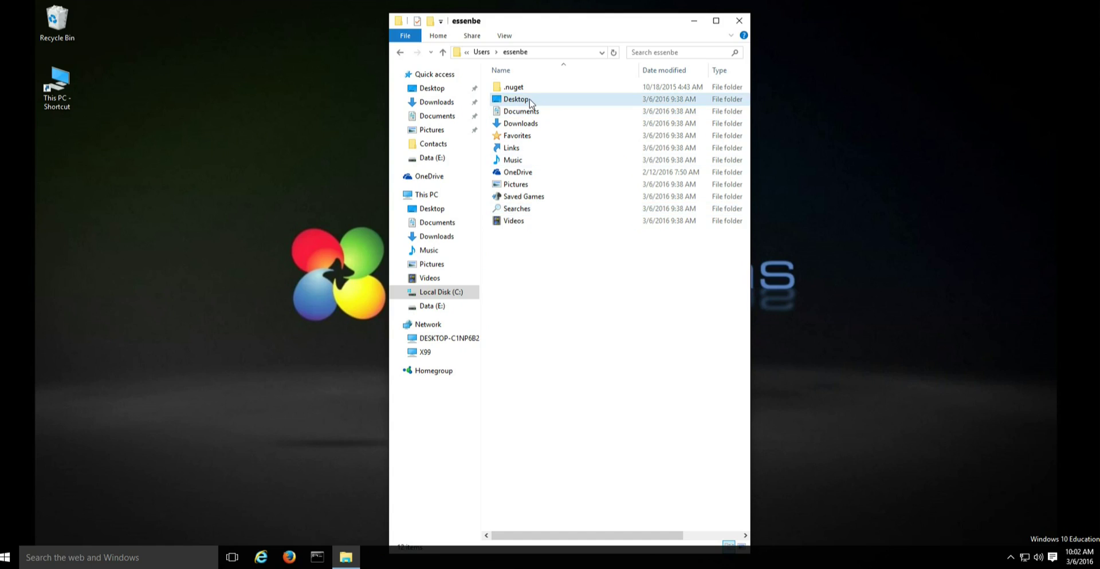
Open the Desktop folder's Location properties to choose a new location.
{"action": "left_click", "coordinate": [528, 101]}
{"action": "right_click", "coordinate": [528, 101]}
{"action": "left_click", "coordinate": [565, 320]}
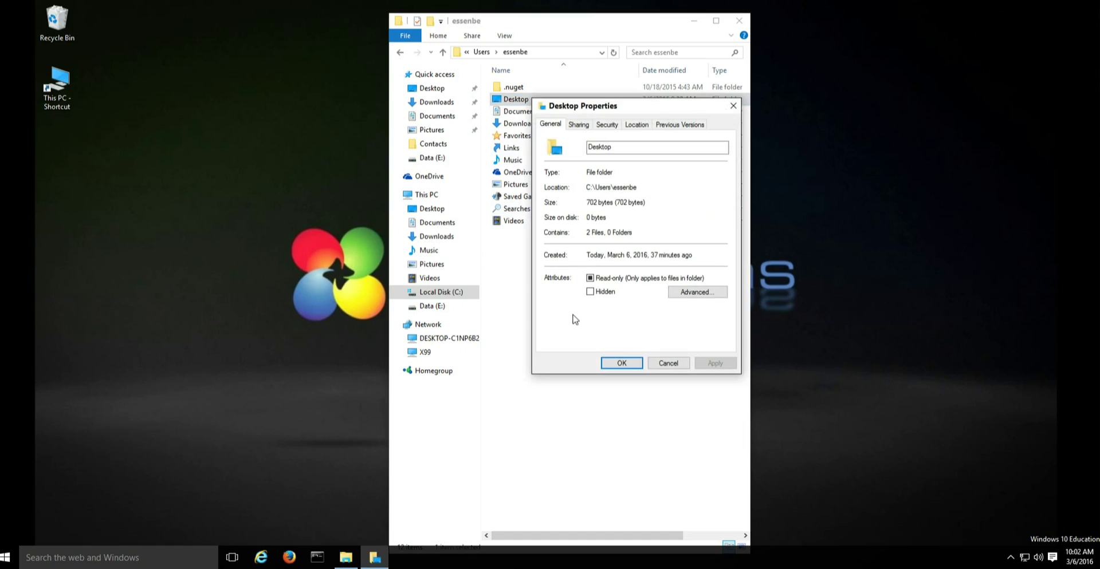
{"action": "left_click", "coordinate": [641, 129]}
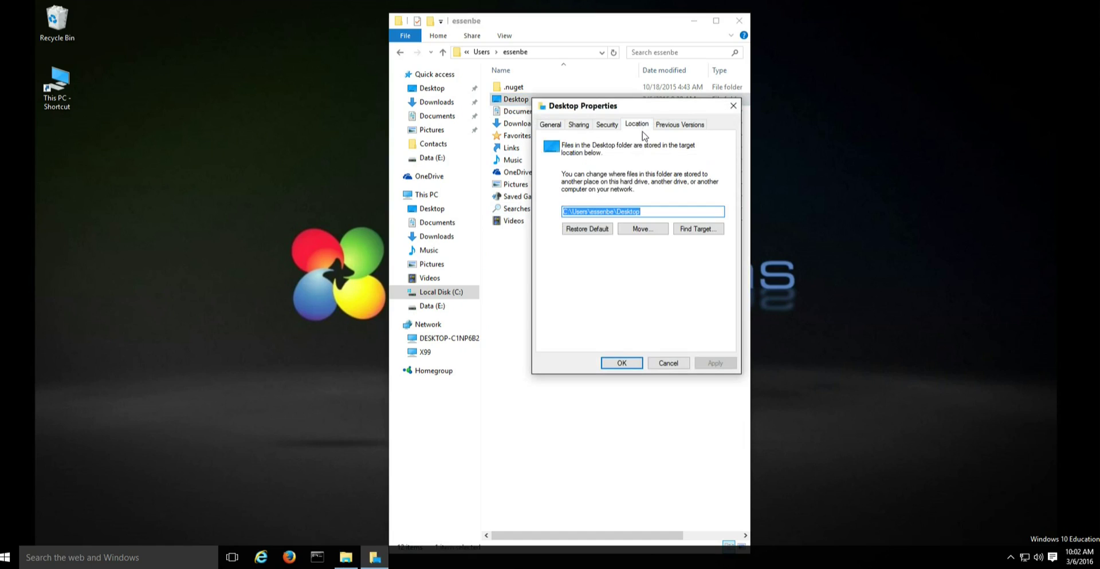
{"action": "left_click", "coordinate": [653, 230]}
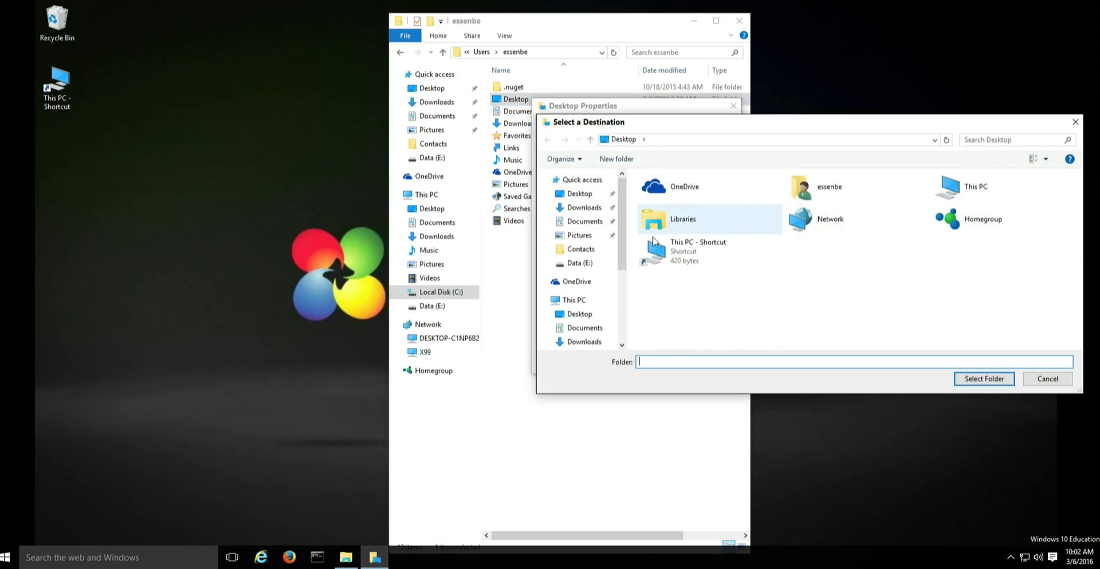
Set Desktop's location to E:\Users\essenbe\Desktop and move its existing files there.
{"action": "double_click", "coordinate": [654, 246]}
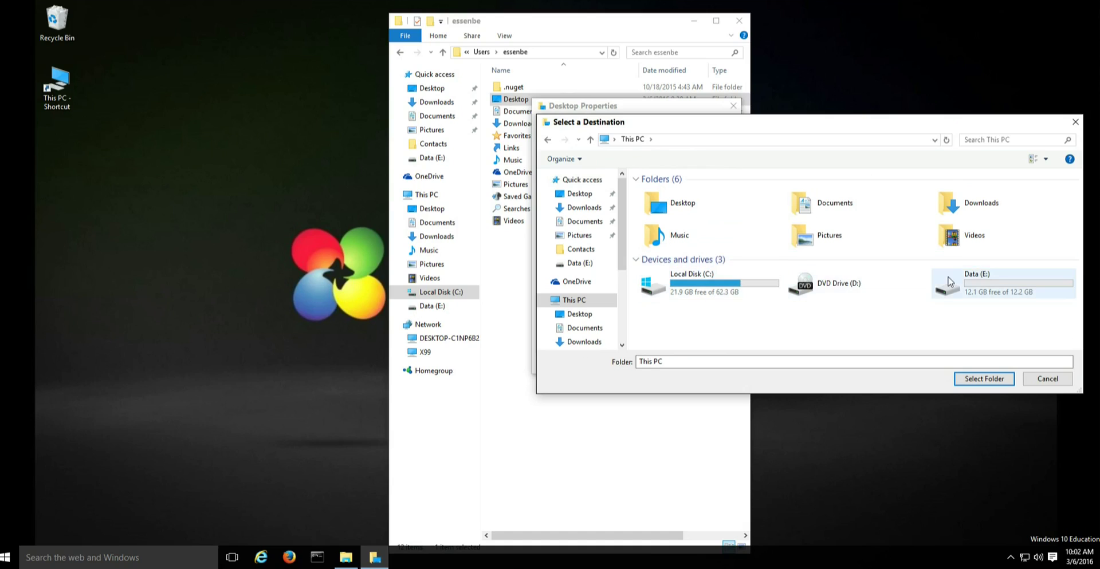
{"action": "double_click", "coordinate": [948, 282]}
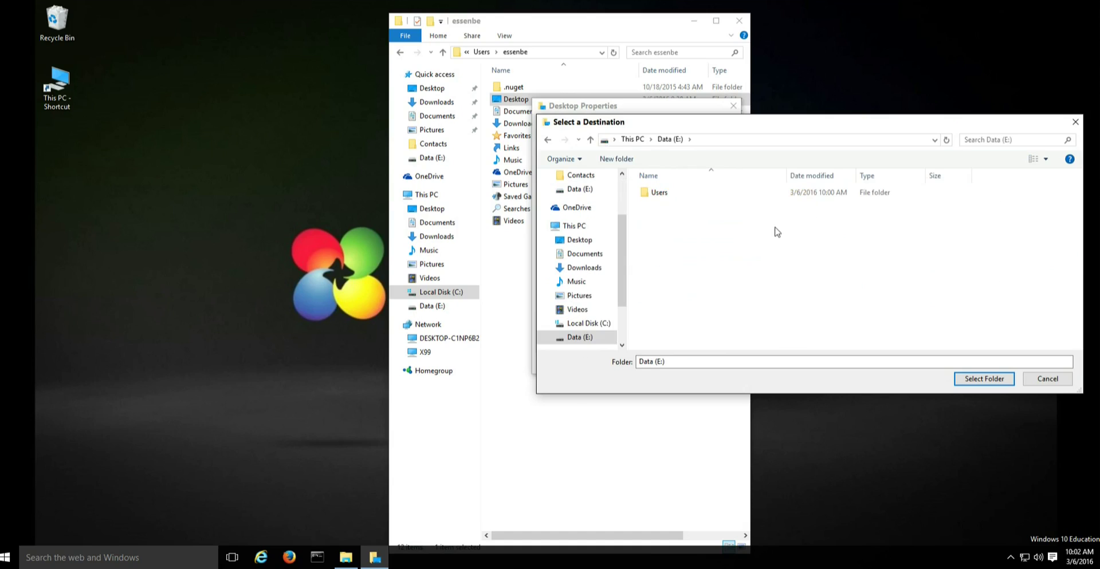
{"action": "double_click", "coordinate": [680, 193]}
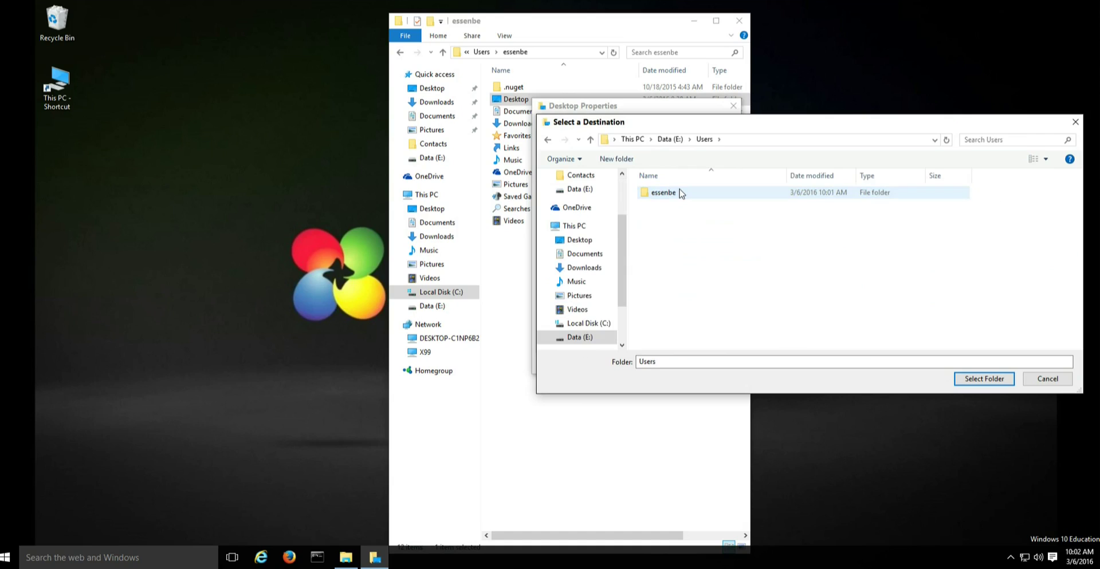
{"action": "double_click", "coordinate": [682, 199]}
{"action": "left_click", "coordinate": [678, 207]}
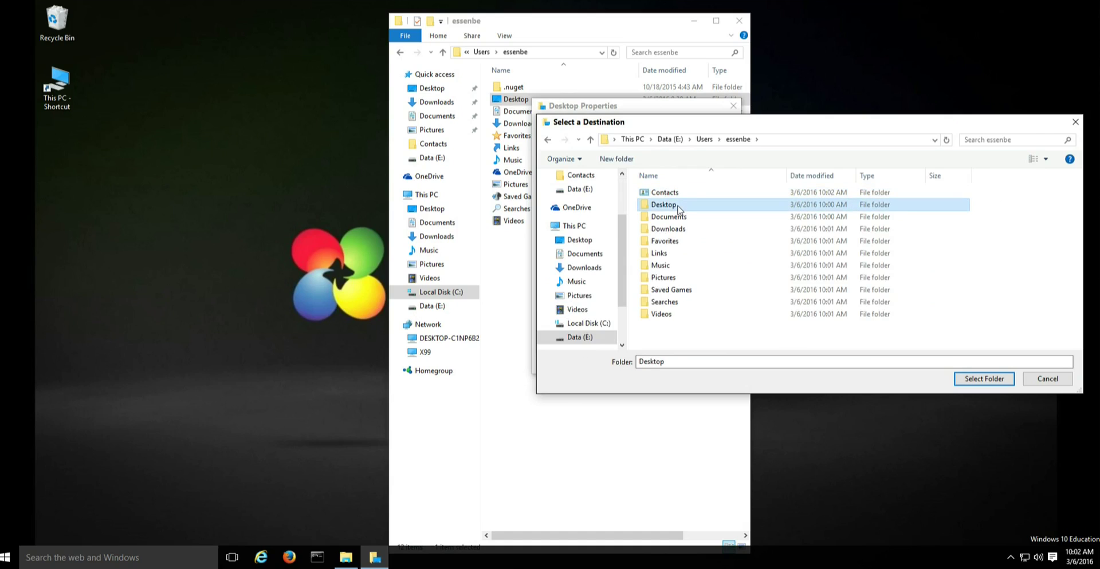
{"action": "left_click", "coordinate": [983, 379]}
{"action": "left_click", "coordinate": [716, 365]}
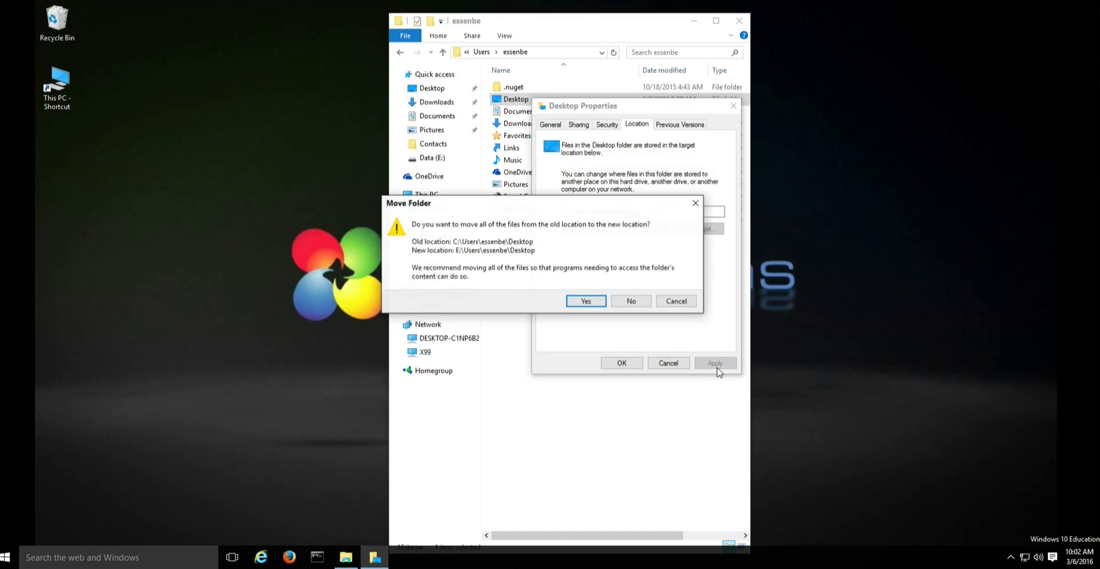
{"action": "left_click", "coordinate": [580, 302]}
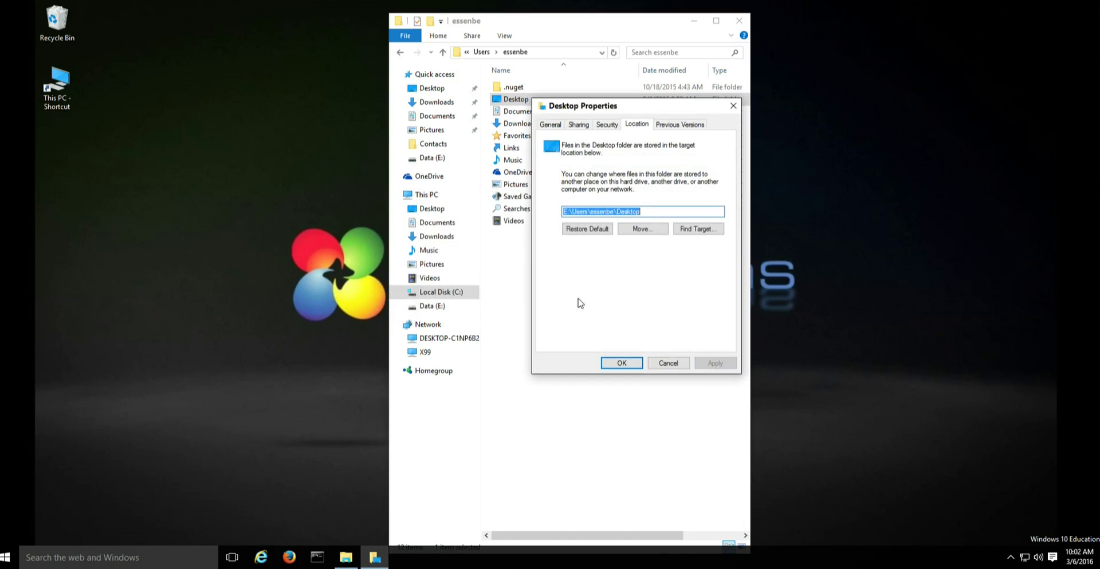
{"action": "left_click", "coordinate": [621, 363]}
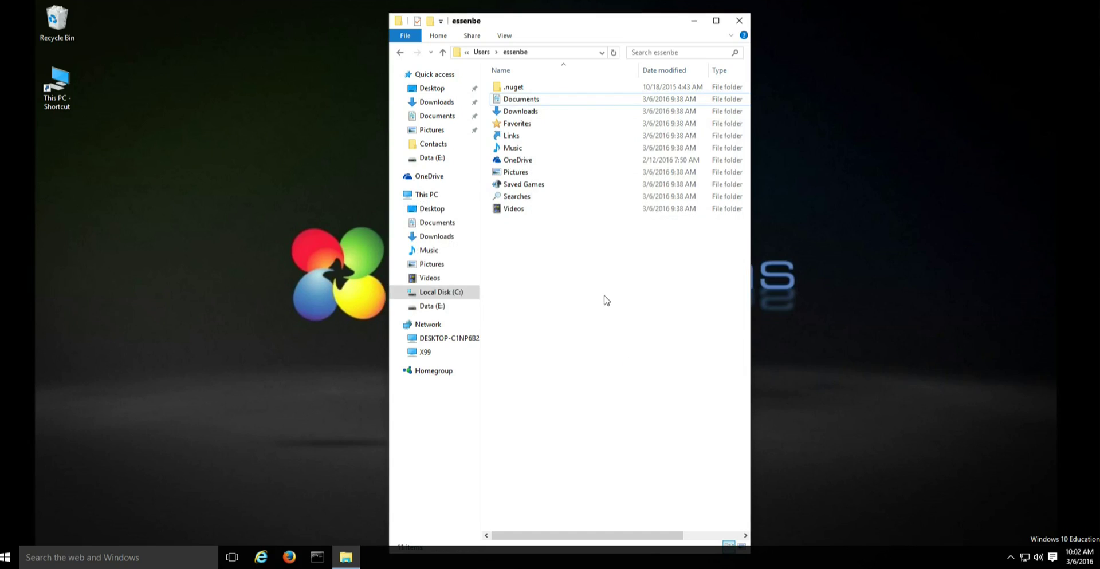
Open the Documents folder's Location properties to choose a new location.
{"action": "left_click", "coordinate": [519, 101]}
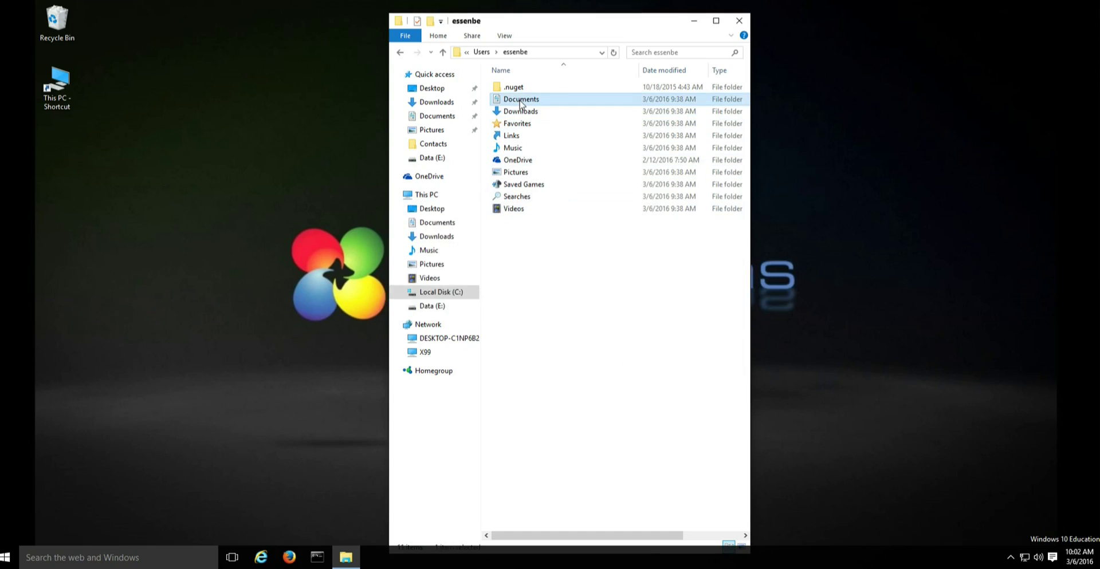
{"action": "right_click", "coordinate": [519, 101]}
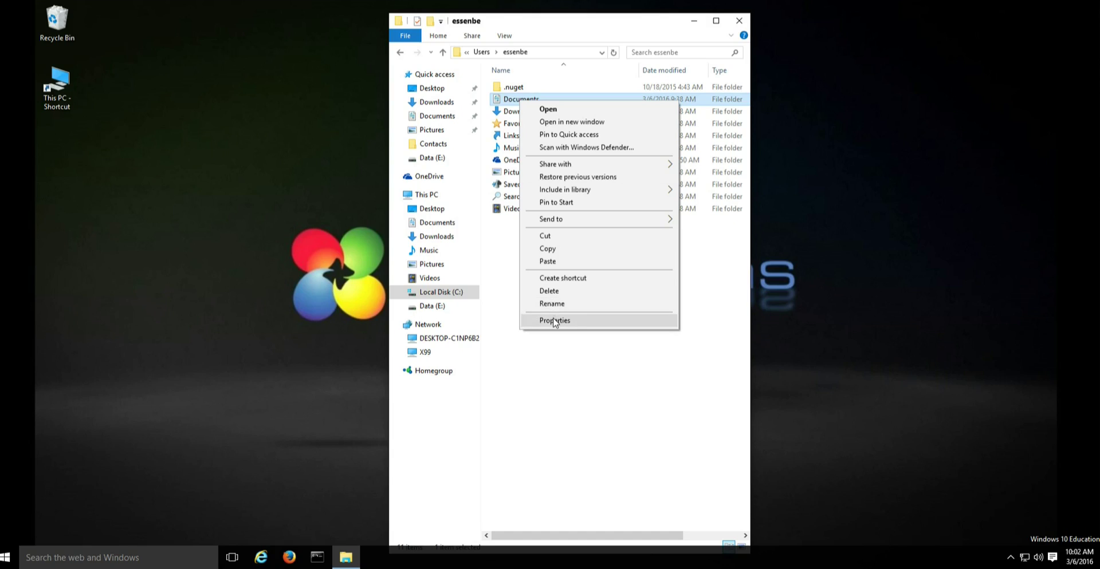
{"action": "left_click", "coordinate": [554, 321]}
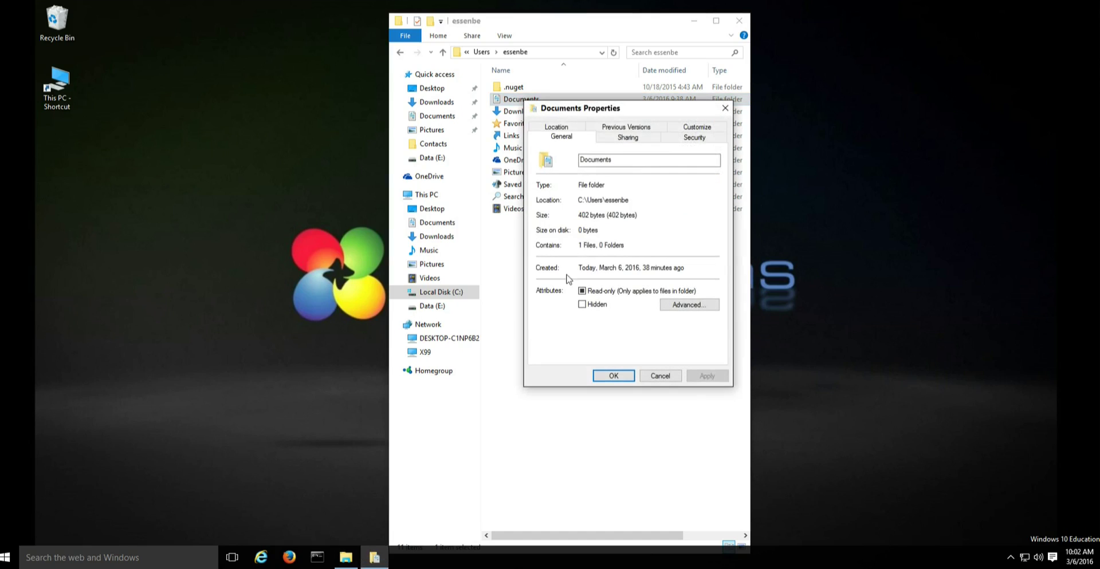
{"action": "left_click", "coordinate": [556, 128]}
{"action": "left_click", "coordinate": [634, 243]}
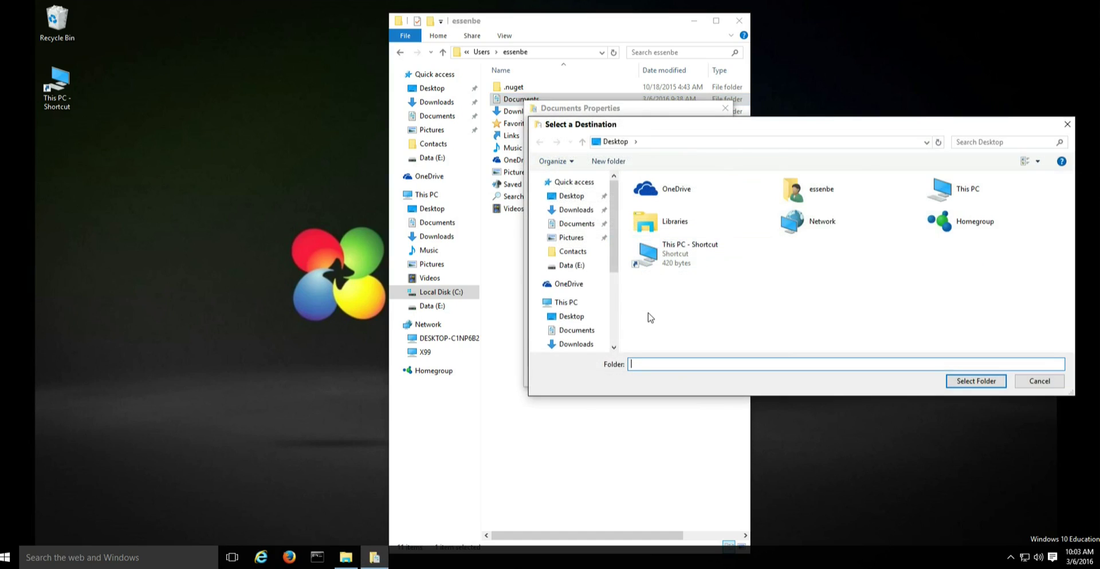
Set Documents' location to E:\Users\essenbe\Documents and move its existing files there.
{"action": "double_click", "coordinate": [659, 255]}
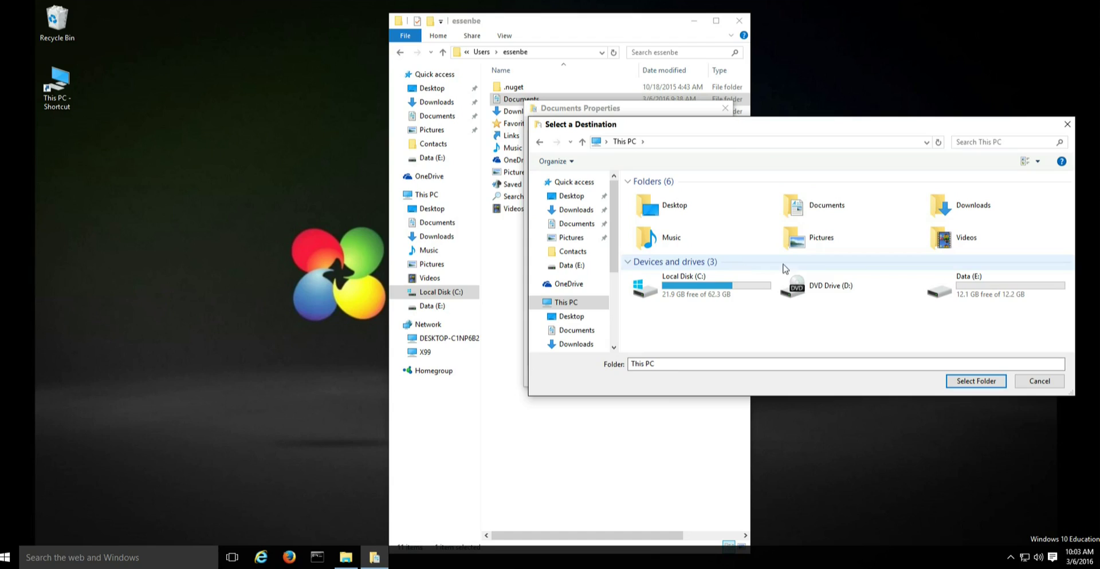
{"action": "double_click", "coordinate": [954, 285]}
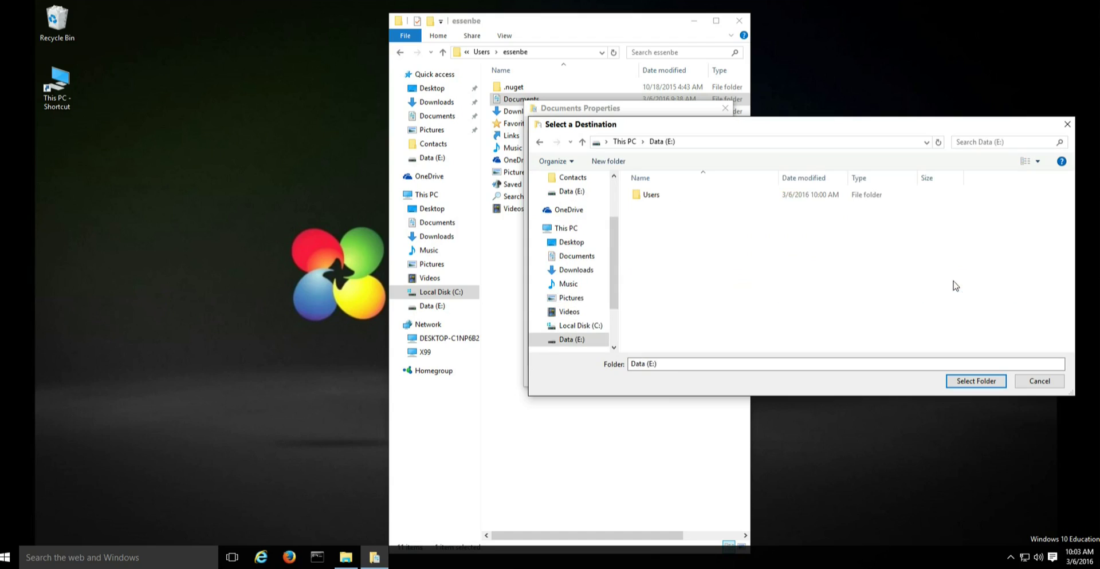
{"action": "double_click", "coordinate": [652, 196]}
{"action": "double_click", "coordinate": [652, 196]}
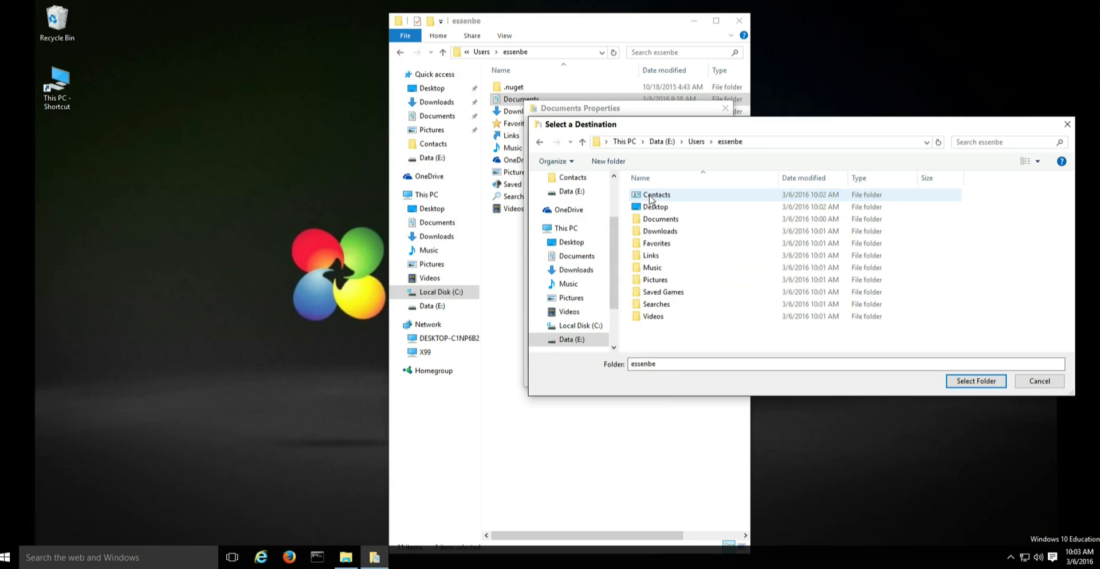
{"action": "left_click", "coordinate": [655, 222]}
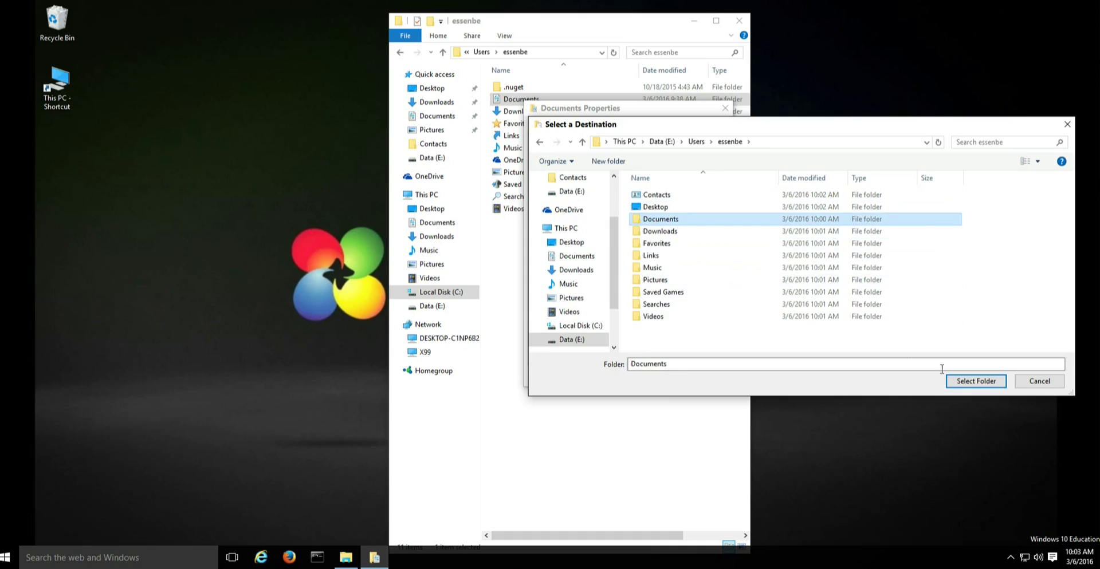
{"action": "left_click", "coordinate": [970, 383]}
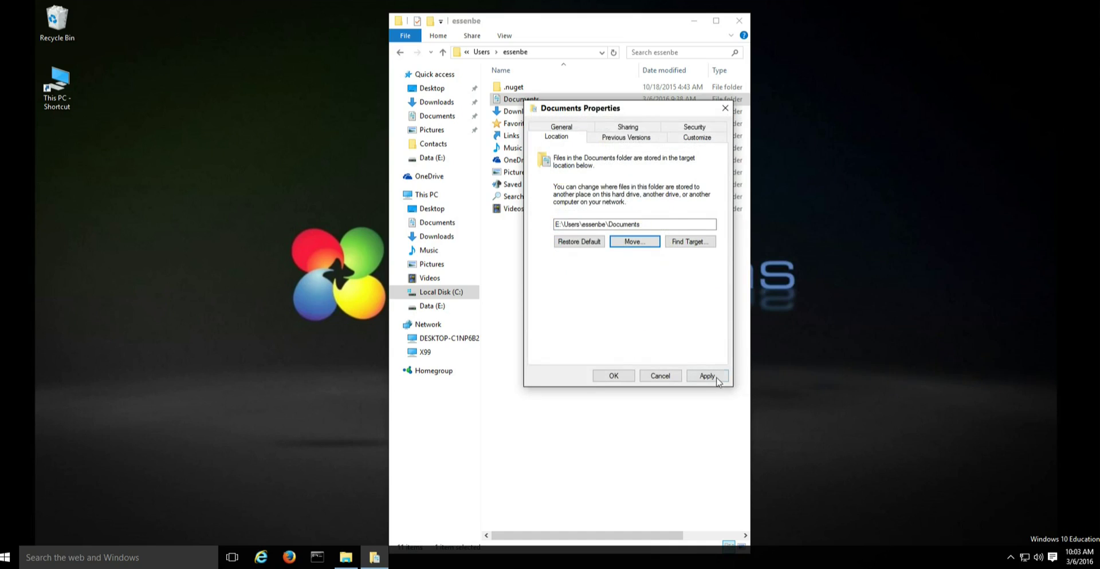
{"action": "left_click", "coordinate": [716, 380]}
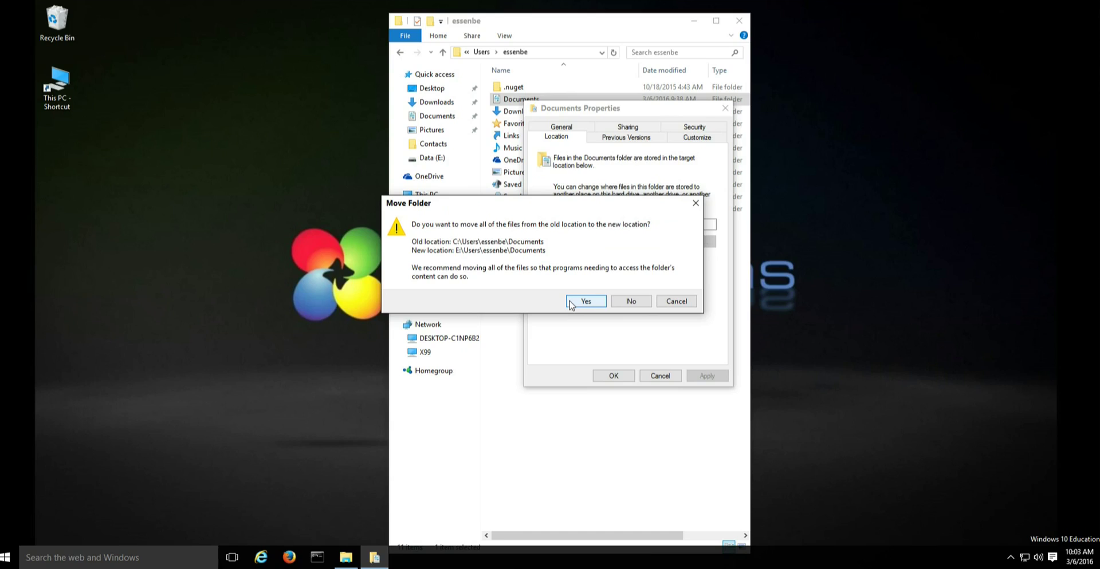
{"action": "left_click", "coordinate": [571, 304]}
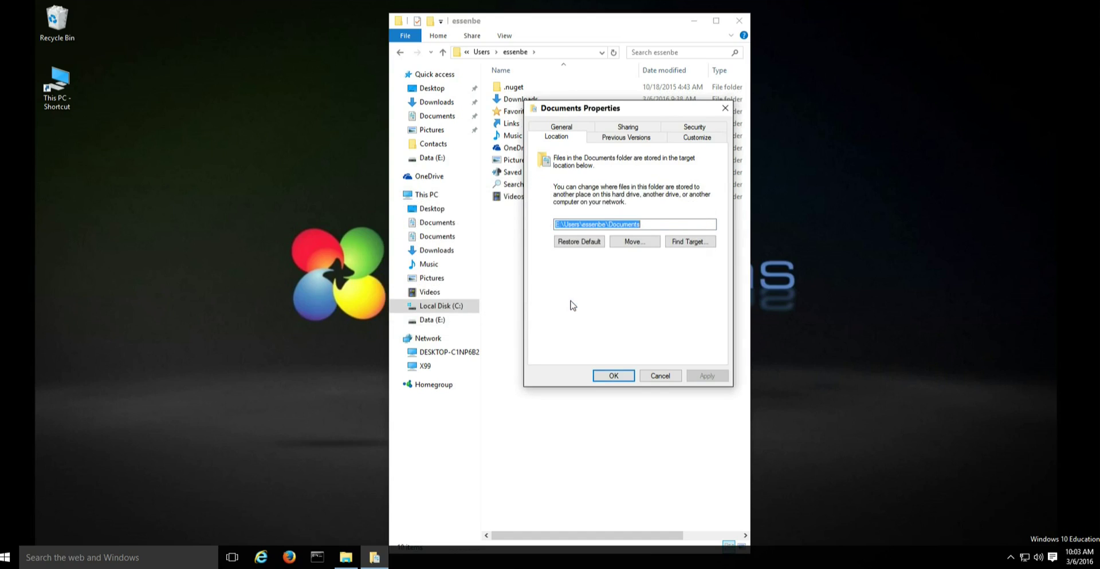
{"action": "left_click", "coordinate": [616, 376]}
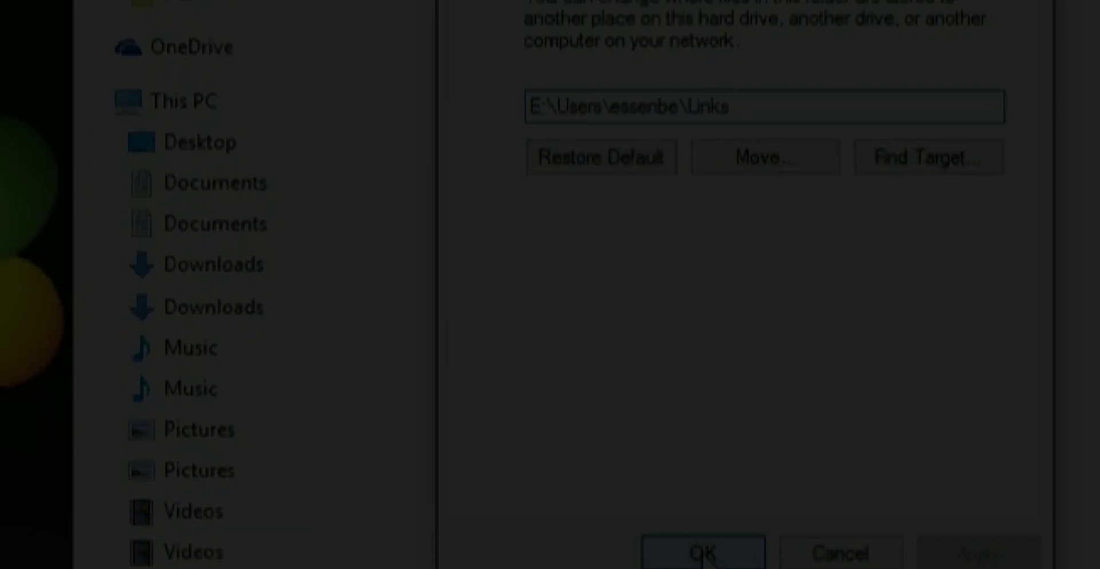
Confirm the Links move, check the relocated folders in E:\Users\essenbe, and close Explorer.
{"action": "left_click", "coordinate": [704, 553]}
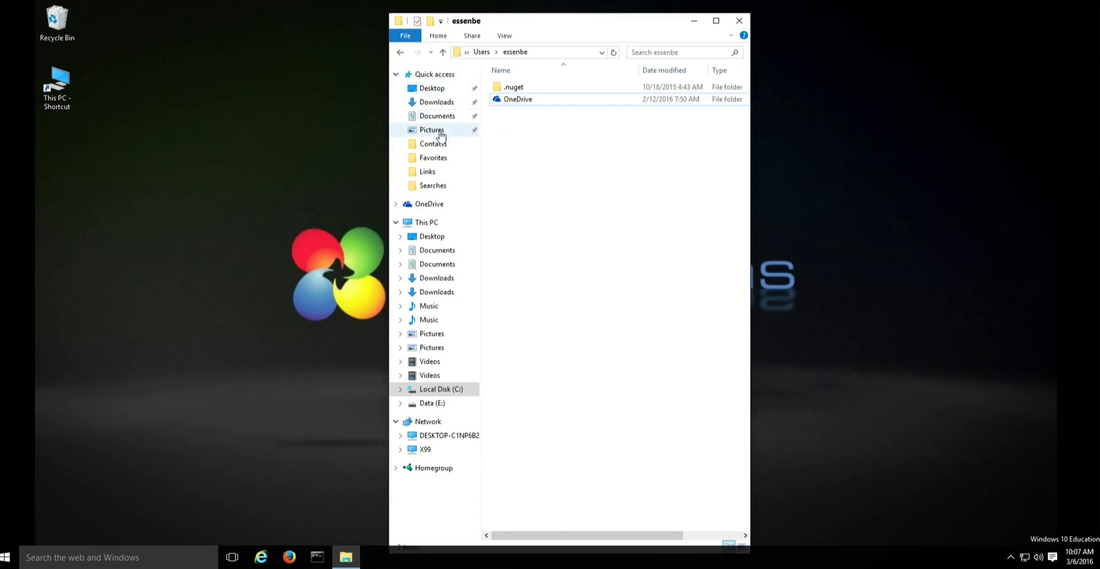
{"action": "left_click", "coordinate": [426, 223]}
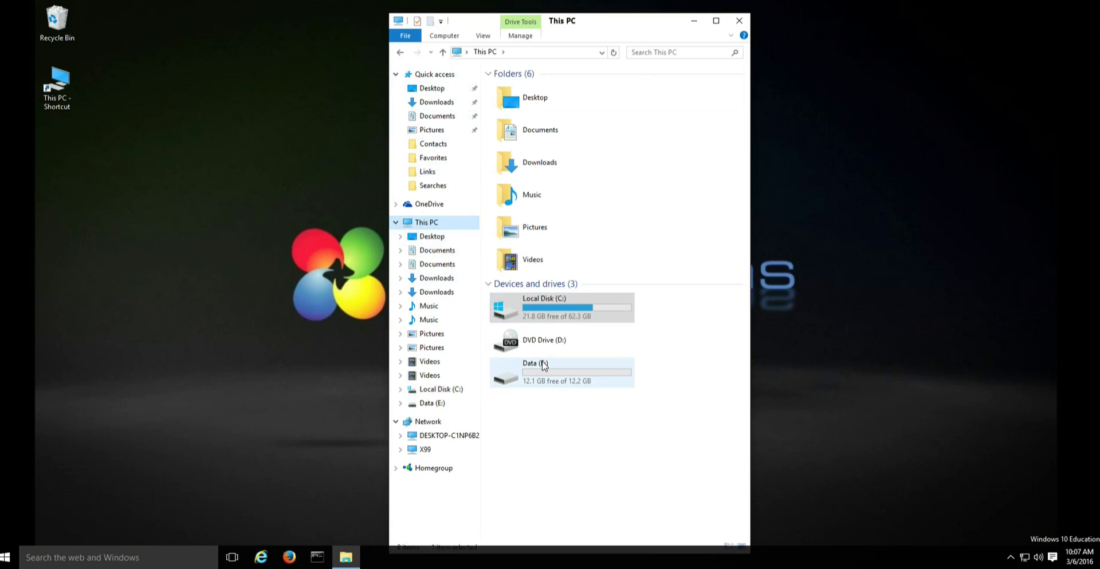
{"action": "double_click", "coordinate": [543, 366]}
{"action": "left_click", "coordinate": [512, 88]}
{"action": "double_click", "coordinate": [511, 87]}
{"action": "double_click", "coordinate": [511, 88]}
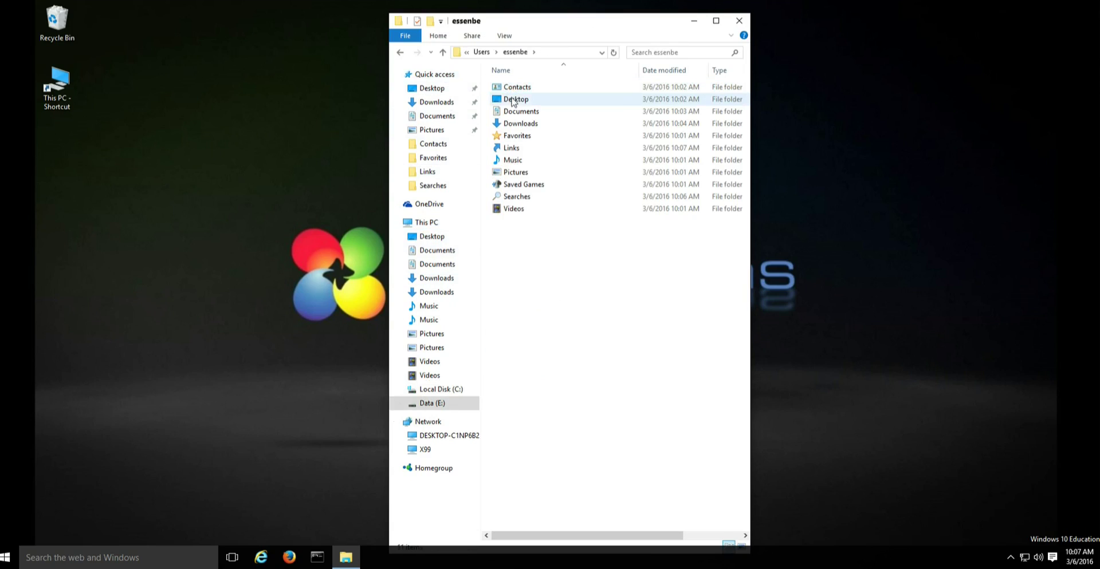
{"action": "left_click", "coordinate": [739, 21]}
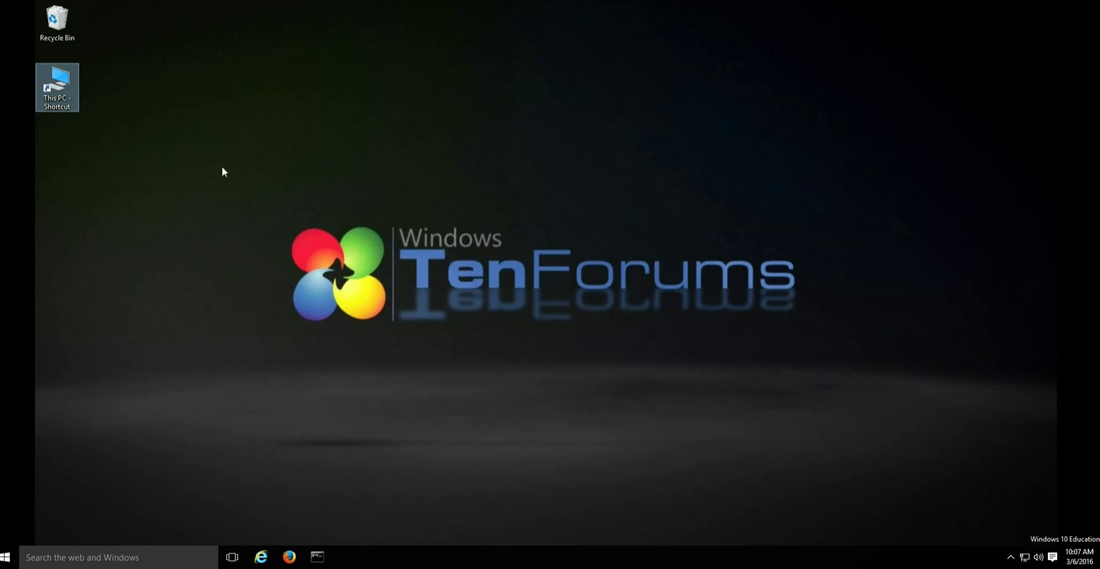
{"action": "double_click", "coordinate": [45, 84]}
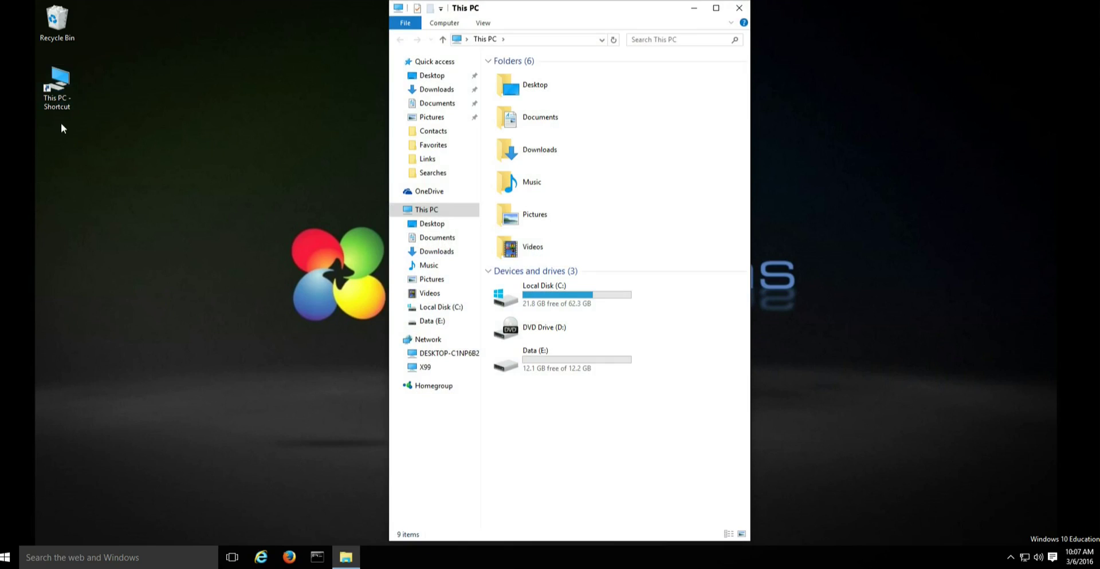
{"action": "left_click", "coordinate": [536, 216]}
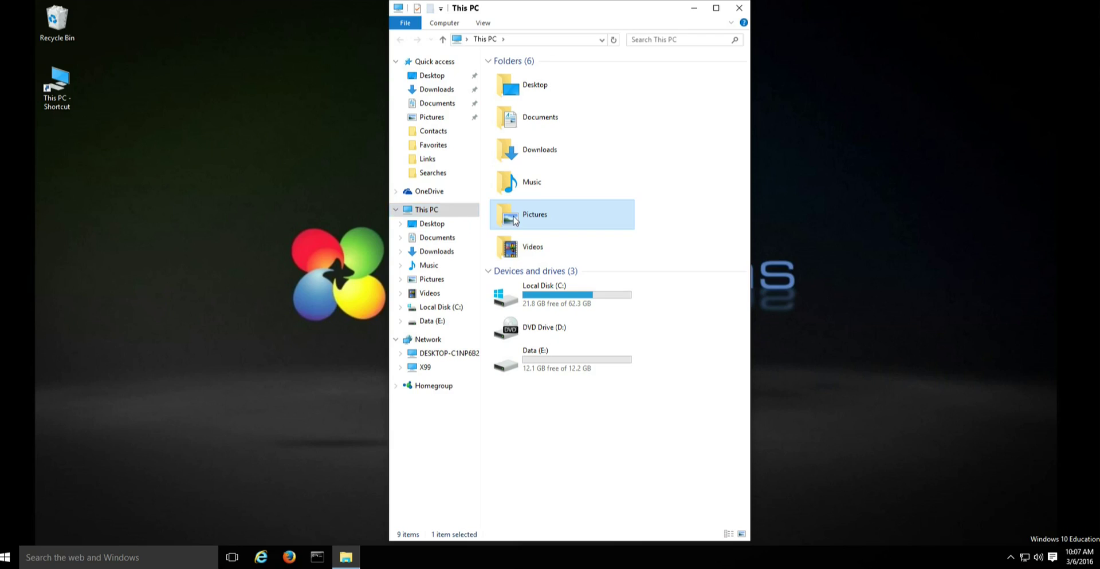
{"action": "double_click", "coordinate": [511, 221]}
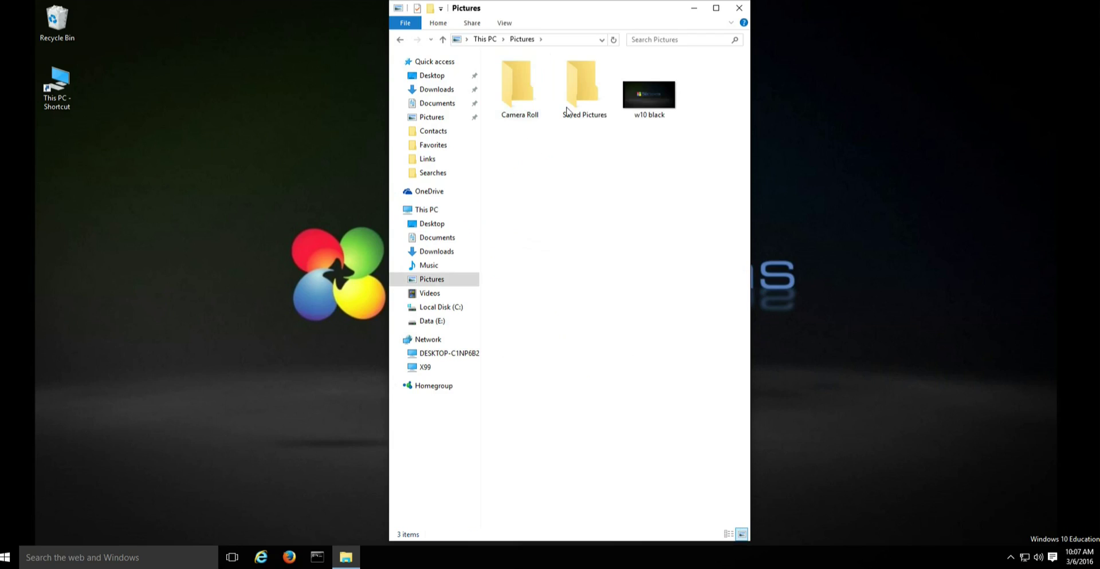
{"action": "left_click", "coordinate": [443, 40]}
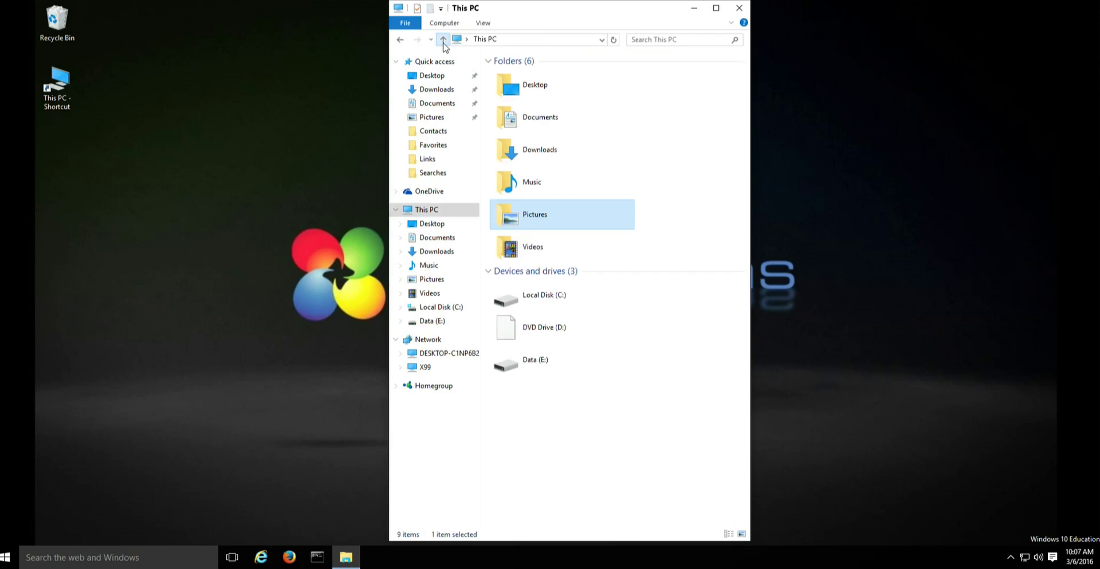
{"action": "double_click", "coordinate": [515, 184]}
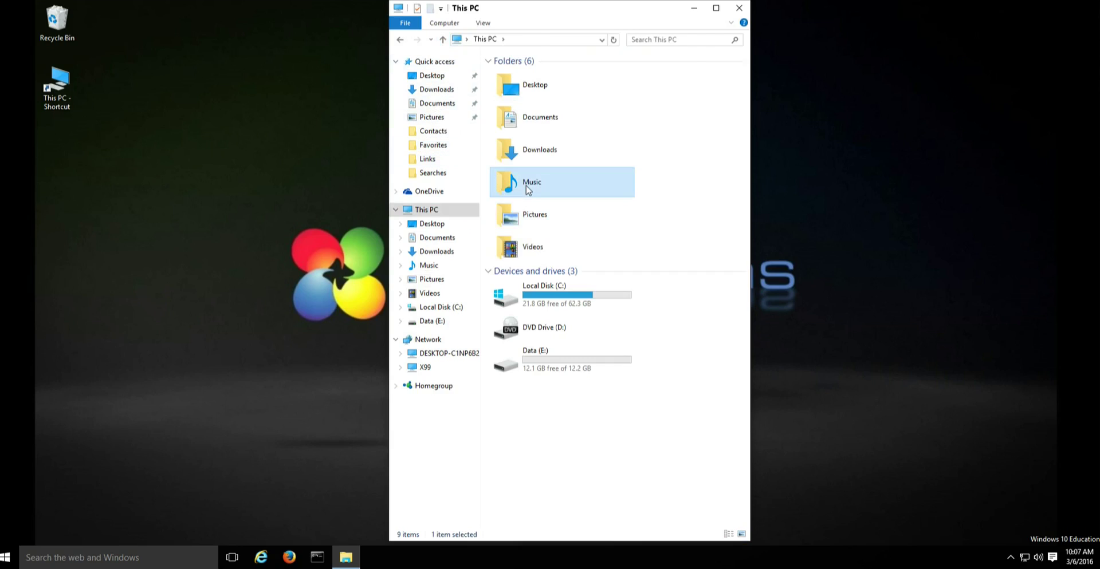
{"action": "left_click", "coordinate": [444, 40]}
{"action": "left_click", "coordinate": [528, 150]}
{"action": "double_click", "coordinate": [528, 150]}
{"action": "left_click", "coordinate": [443, 40]}
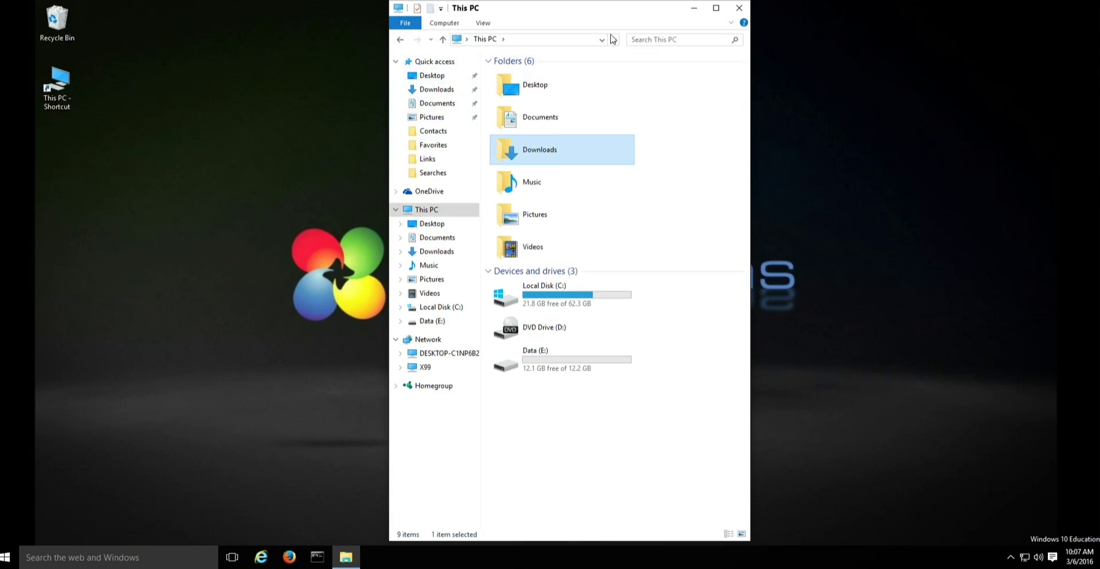
{"action": "left_click", "coordinate": [739, 8]}
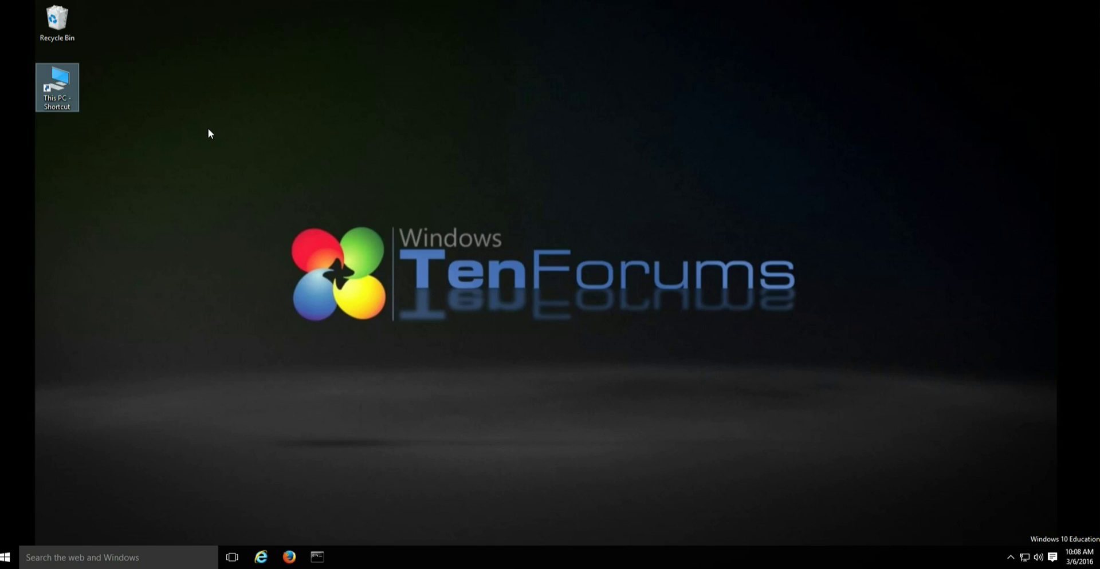
Open This PC and check that Pictures' location is under E:\Users\essenbe.
{"action": "double_click", "coordinate": [64, 103]}
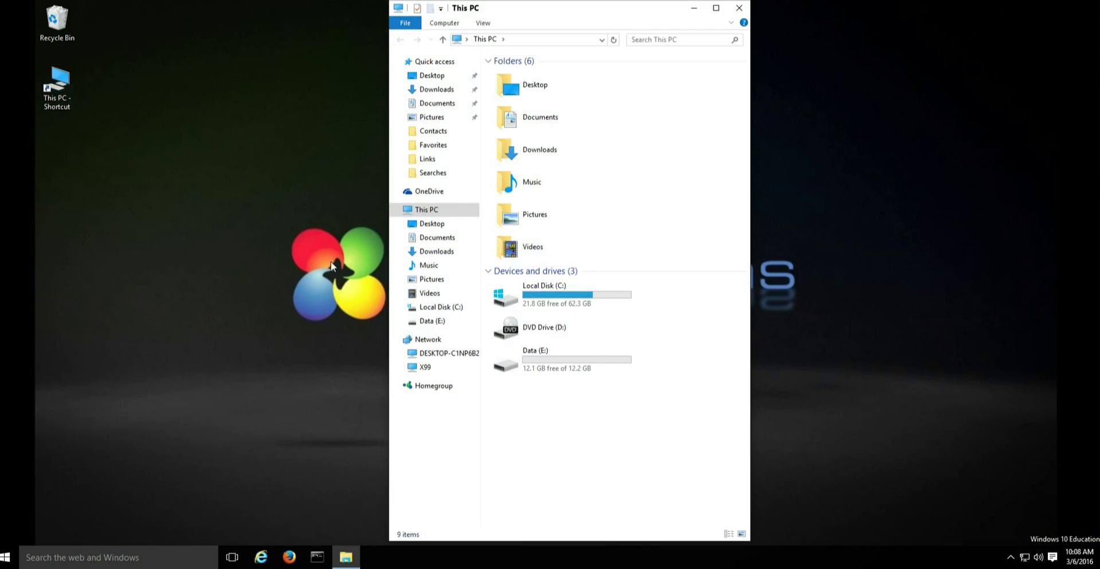
{"action": "right_click", "coordinate": [511, 222]}
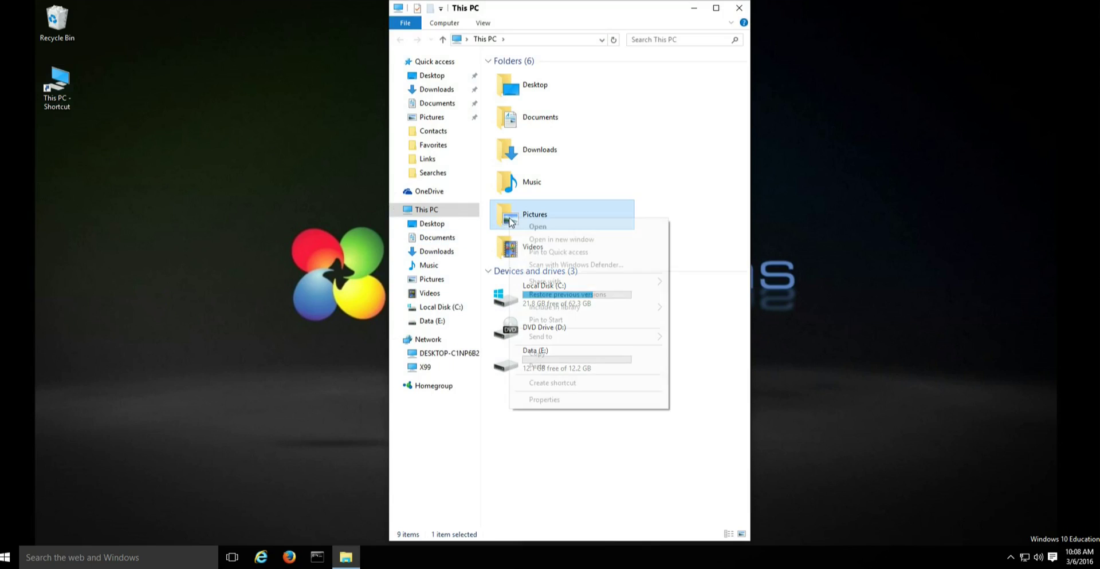
{"action": "left_click", "coordinate": [547, 400]}
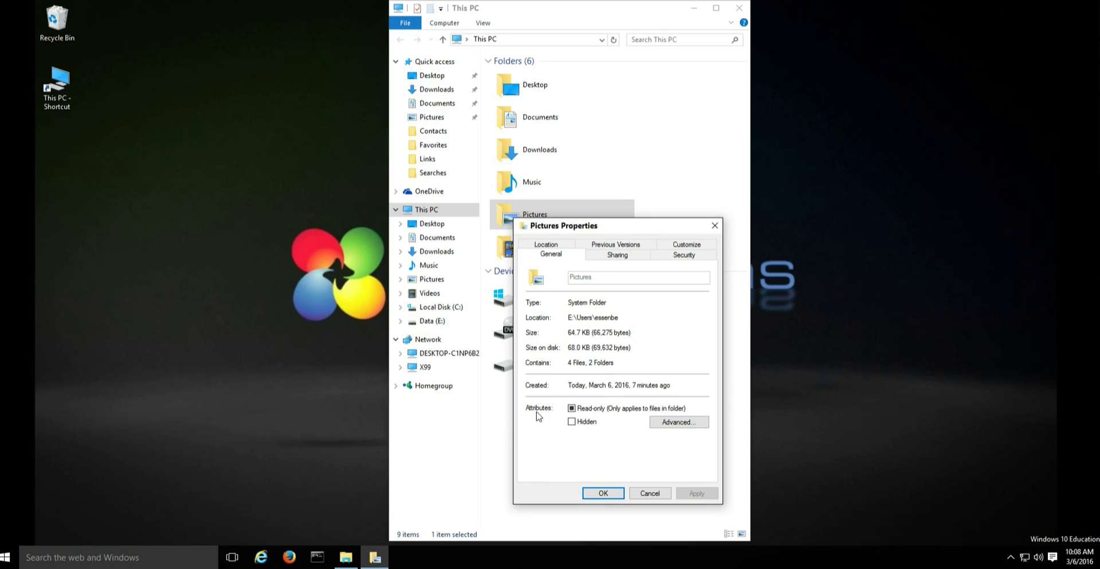
{"action": "left_click", "coordinate": [608, 486]}
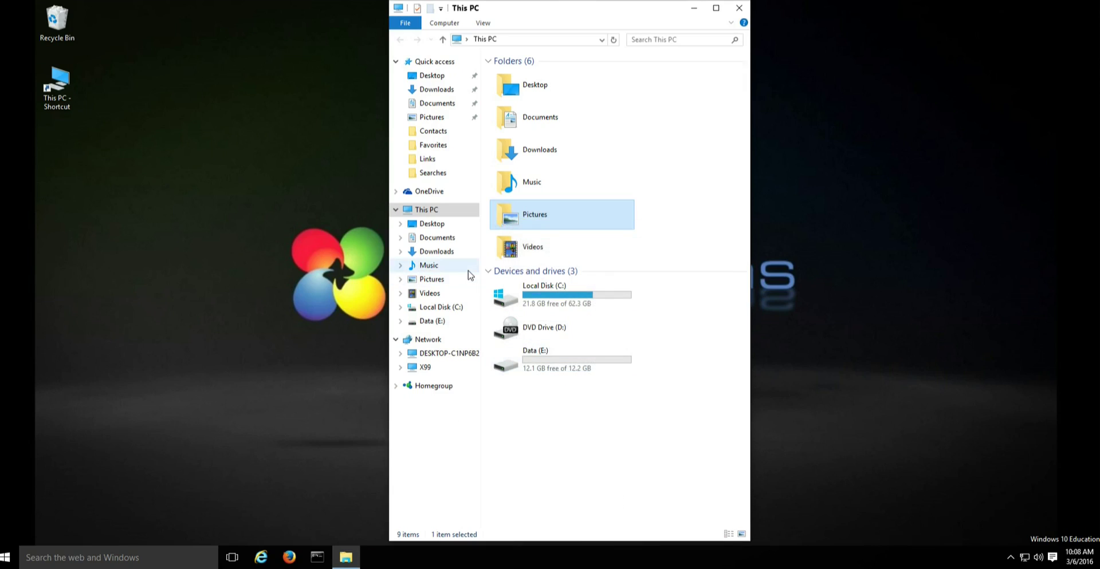
Check that Videos' location is also under E:\Users\essenbe.
{"action": "right_click", "coordinate": [433, 298]}
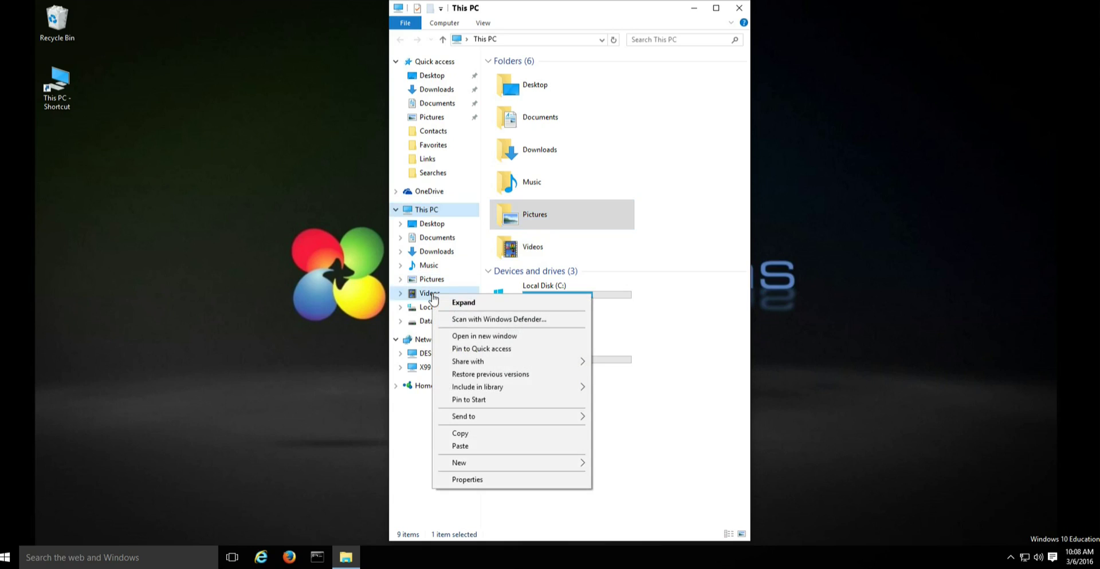
{"action": "left_click", "coordinate": [458, 481]}
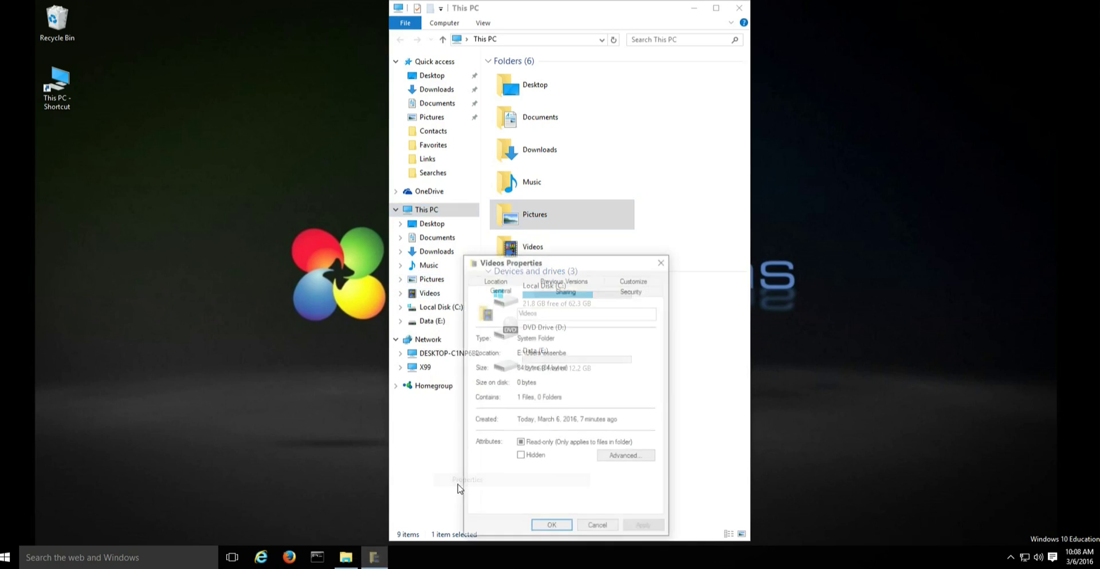
{"action": "left_click", "coordinate": [560, 527]}
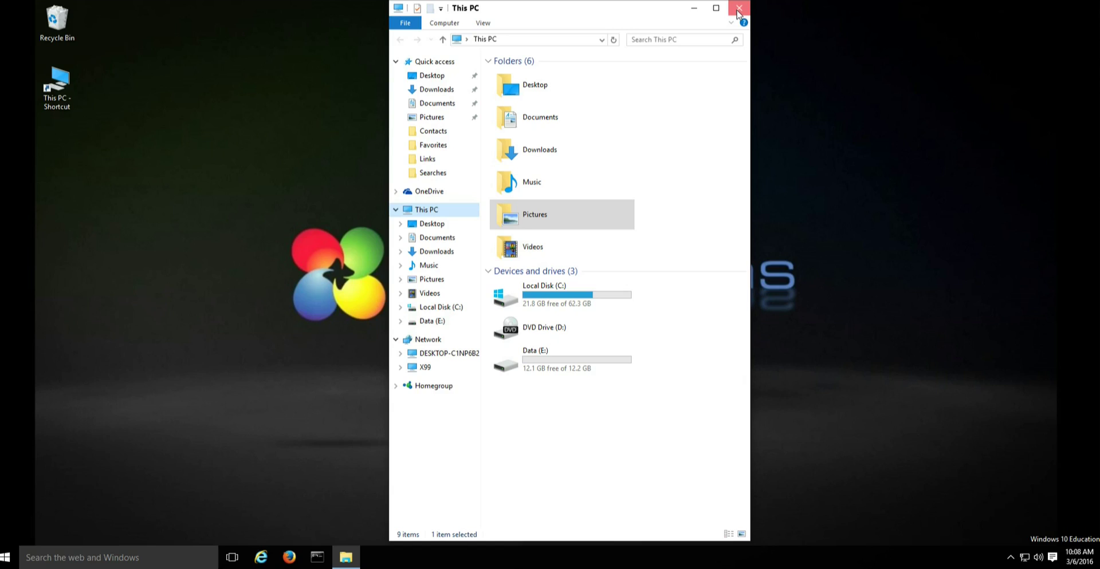
Close the This PC window.
{"action": "left_click", "coordinate": [738, 8]}
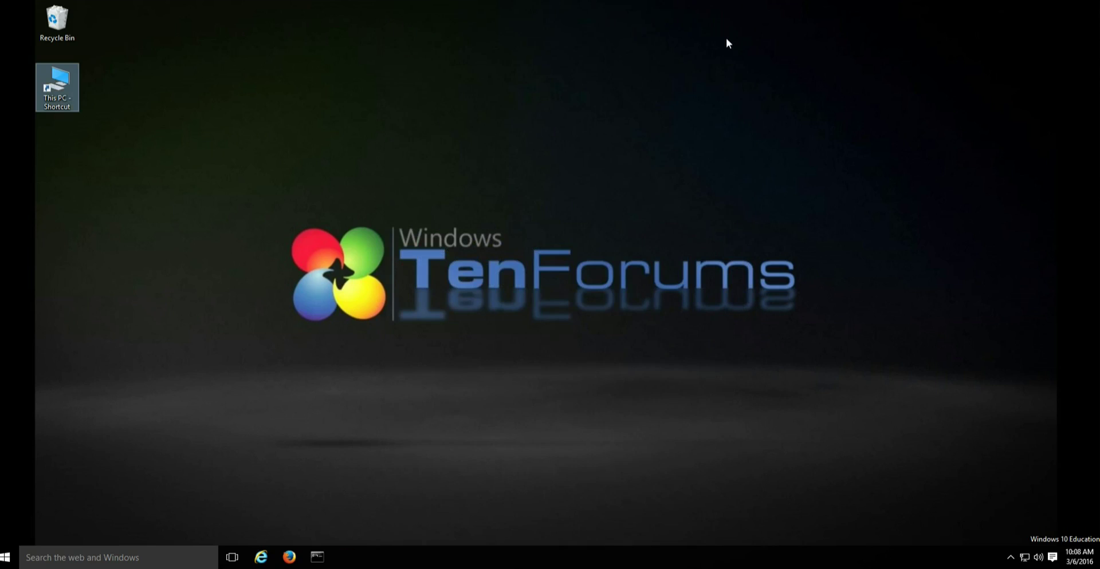